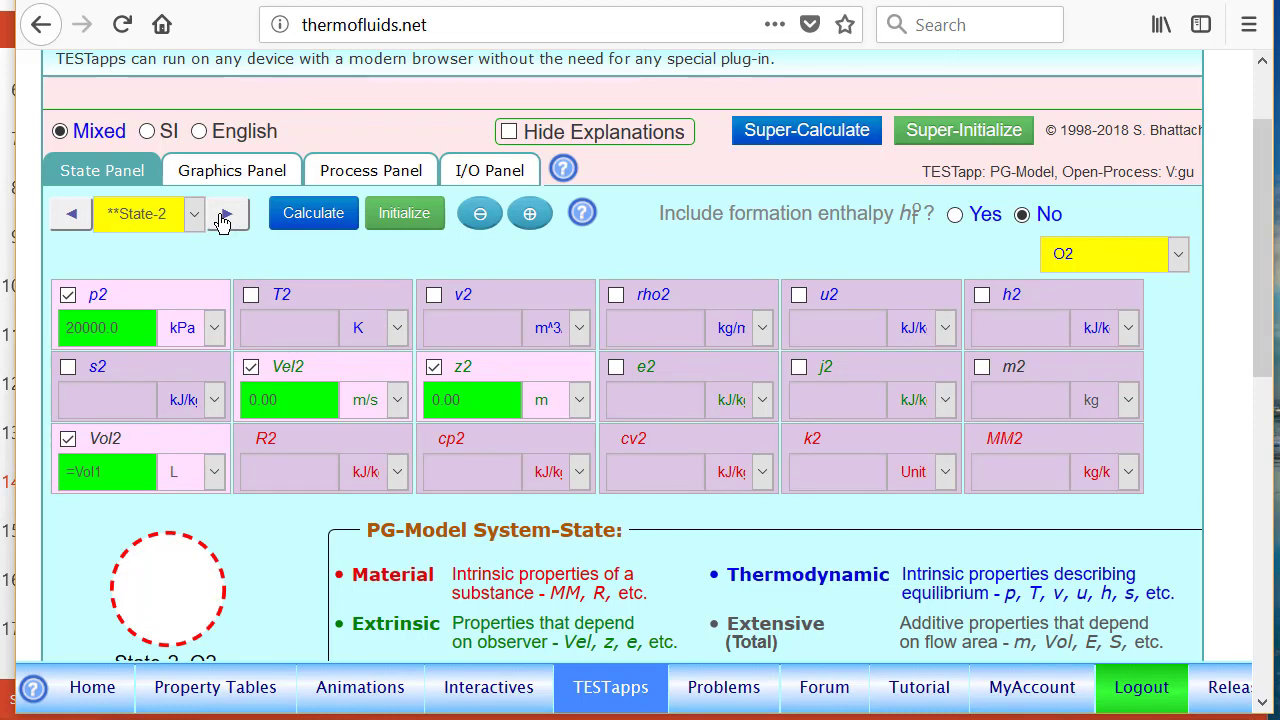
Review the known pressure and volume inputs of State-2 and the known pressure and temperature inputs of State-3.
{"action": "mouse_move", "coordinate": [98, 268]}
{"action": "left_mouse_down"}
{"action": "mouse_move", "coordinate": [76, 270]}
{"action": "mouse_move", "coordinate": [130, 370]}
{"action": "mouse_move", "coordinate": [88, 262]}
{"action": "left_mouse_up"}
{"action": "mouse_move", "coordinate": [124, 434]}
{"action": "left_mouse_down"}
{"action": "mouse_move", "coordinate": [84, 518]}
{"action": "mouse_move", "coordinate": [118, 422]}
{"action": "left_mouse_up"}
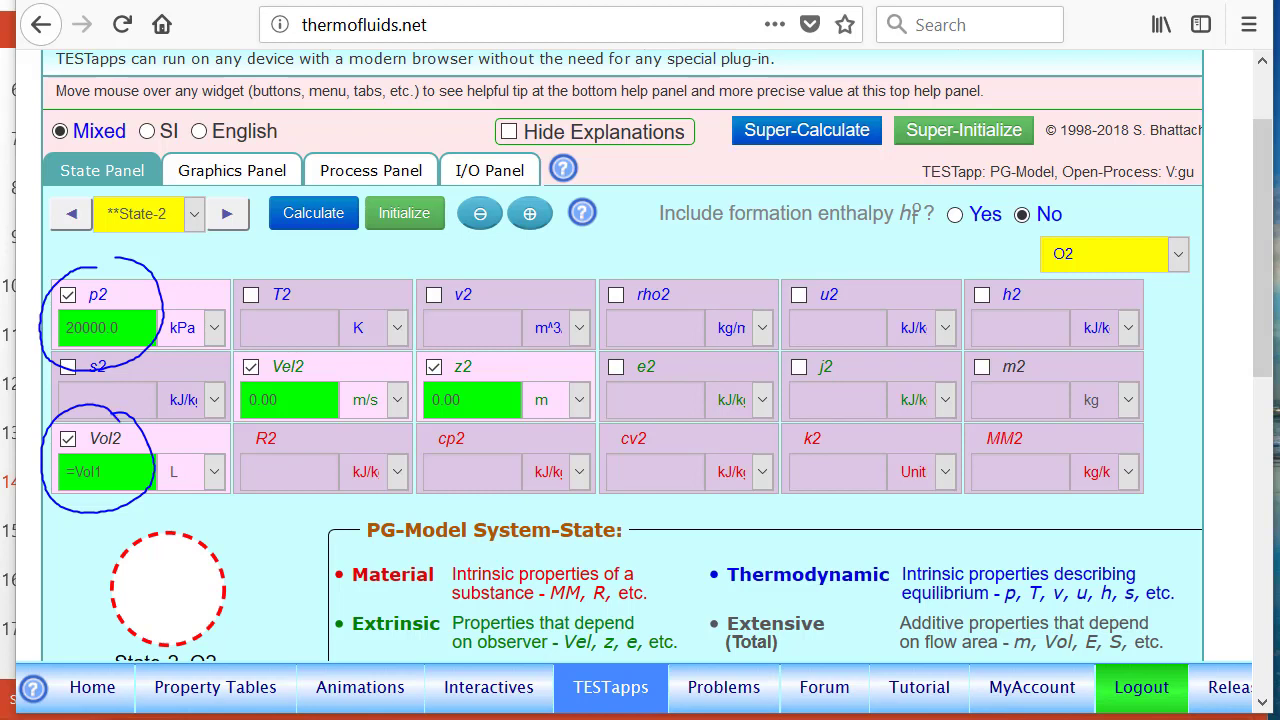
{"action": "left_click", "coordinate": [229, 214]}
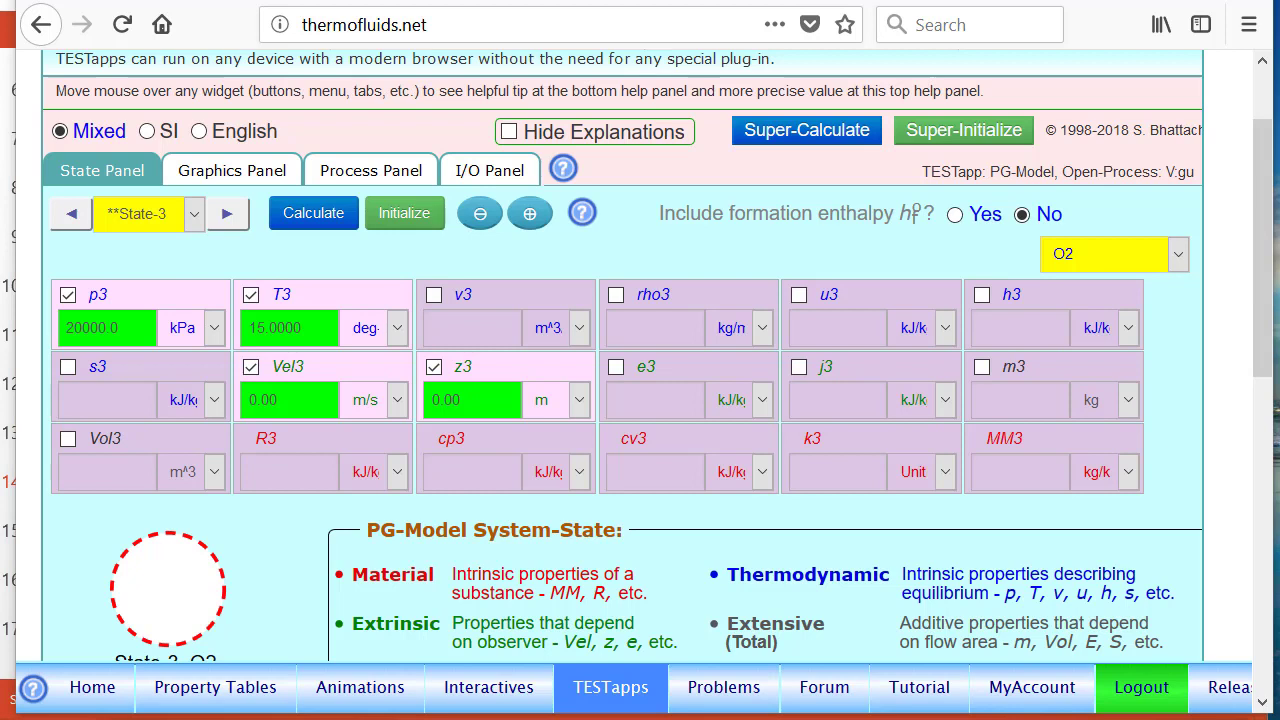
{"action": "mouse_move", "coordinate": [118, 266]}
{"action": "left_mouse_down"}
{"action": "mouse_move", "coordinate": [57, 347]}
{"action": "mouse_move", "coordinate": [148, 300]}
{"action": "left_mouse_up"}
{"action": "mouse_move", "coordinate": [298, 266]}
{"action": "left_mouse_down"}
{"action": "mouse_move", "coordinate": [294, 362]}
{"action": "mouse_move", "coordinate": [268, 278]}
{"action": "left_mouse_up"}
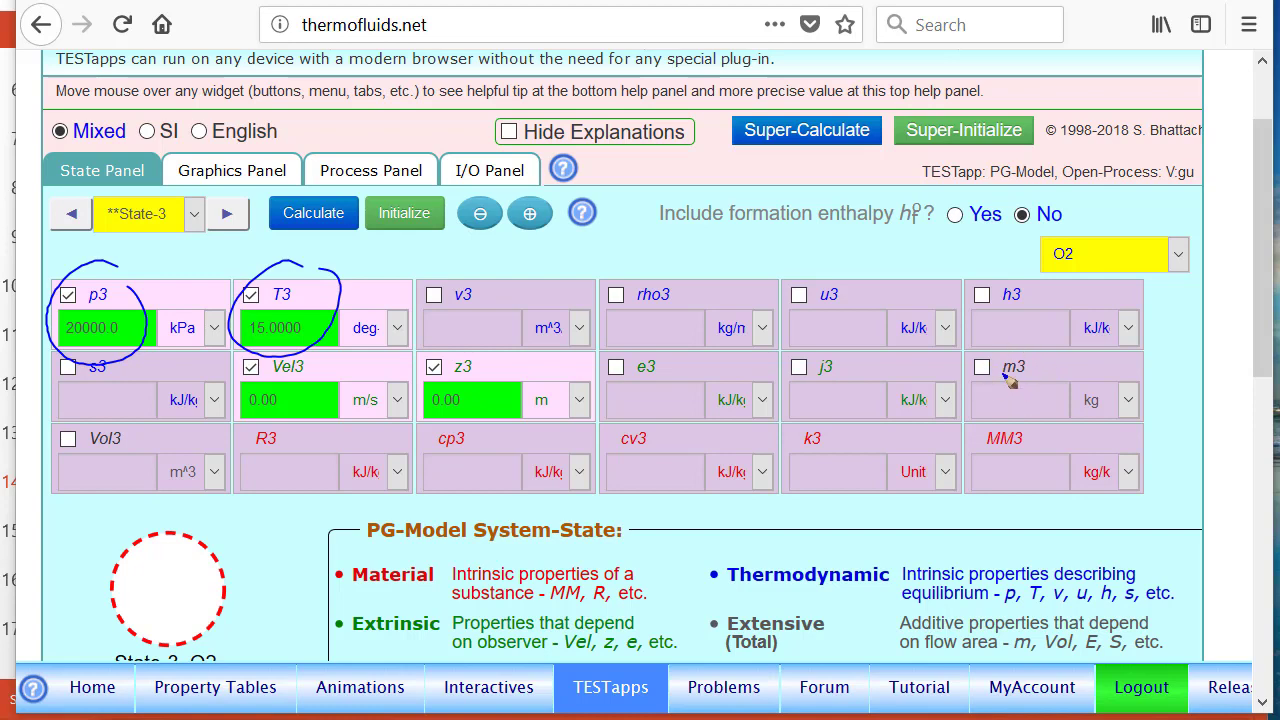
{"action": "key", "text": "Escape"}
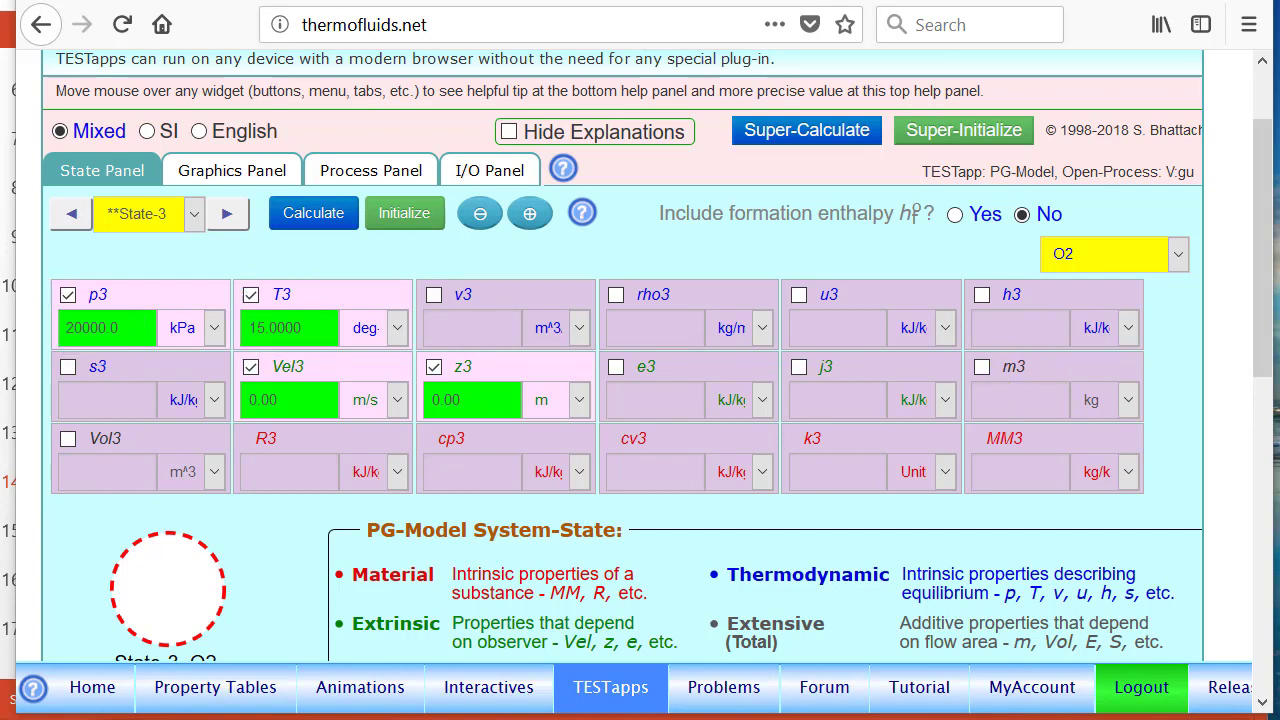
Examine Process-1's beginning, final and inlet states, its null exit state, and the heat, work and exit terms of its energy equation.
{"action": "left_click", "coordinate": [377, 178]}
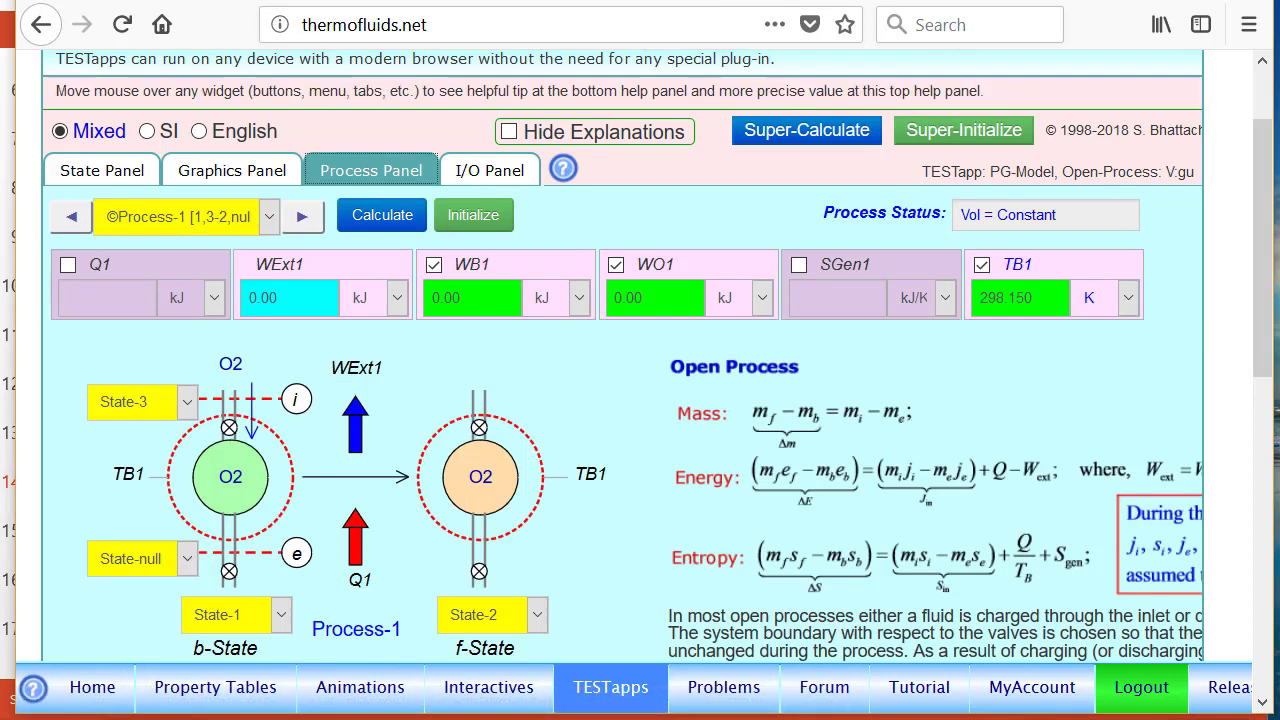
{"action": "mouse_move", "coordinate": [264, 605]}
{"action": "left_mouse_down"}
{"action": "mouse_move", "coordinate": [182, 612]}
{"action": "mouse_move", "coordinate": [262, 600]}
{"action": "left_mouse_up"}
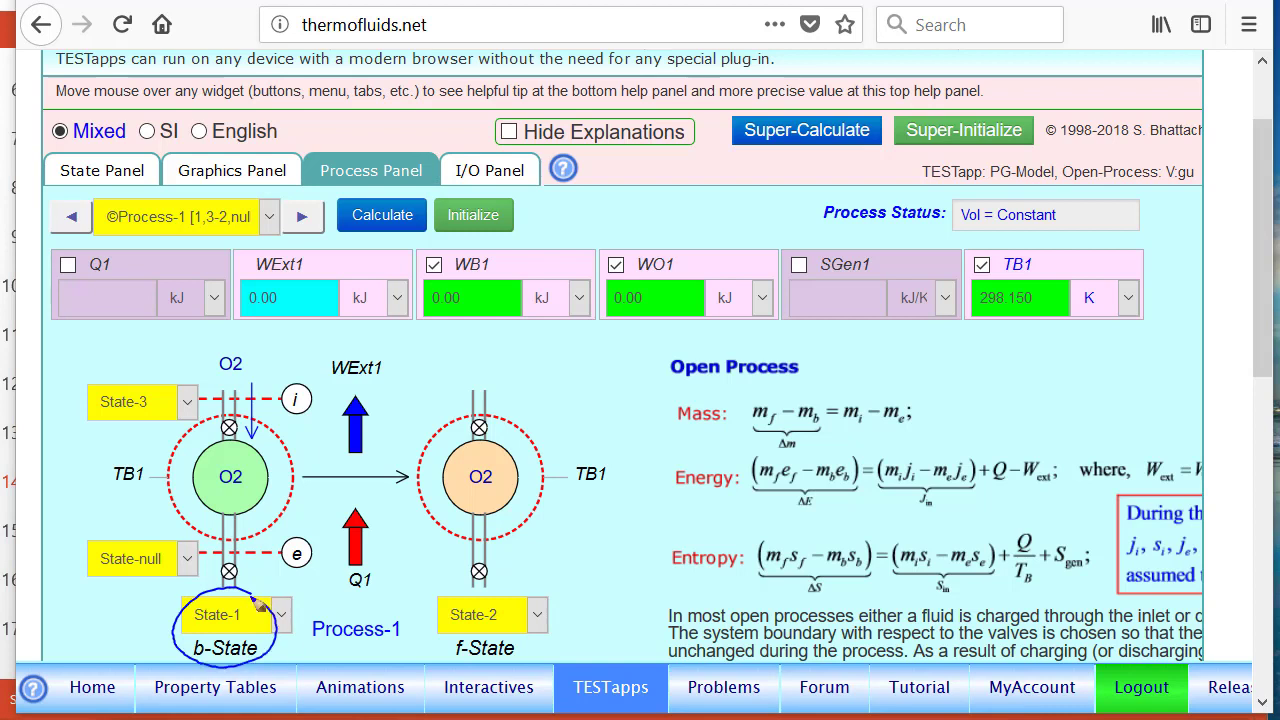
{"action": "mouse_move", "coordinate": [514, 600]}
{"action": "left_mouse_down"}
{"action": "mouse_move", "coordinate": [492, 678]}
{"action": "mouse_move", "coordinate": [524, 598]}
{"action": "left_mouse_up"}
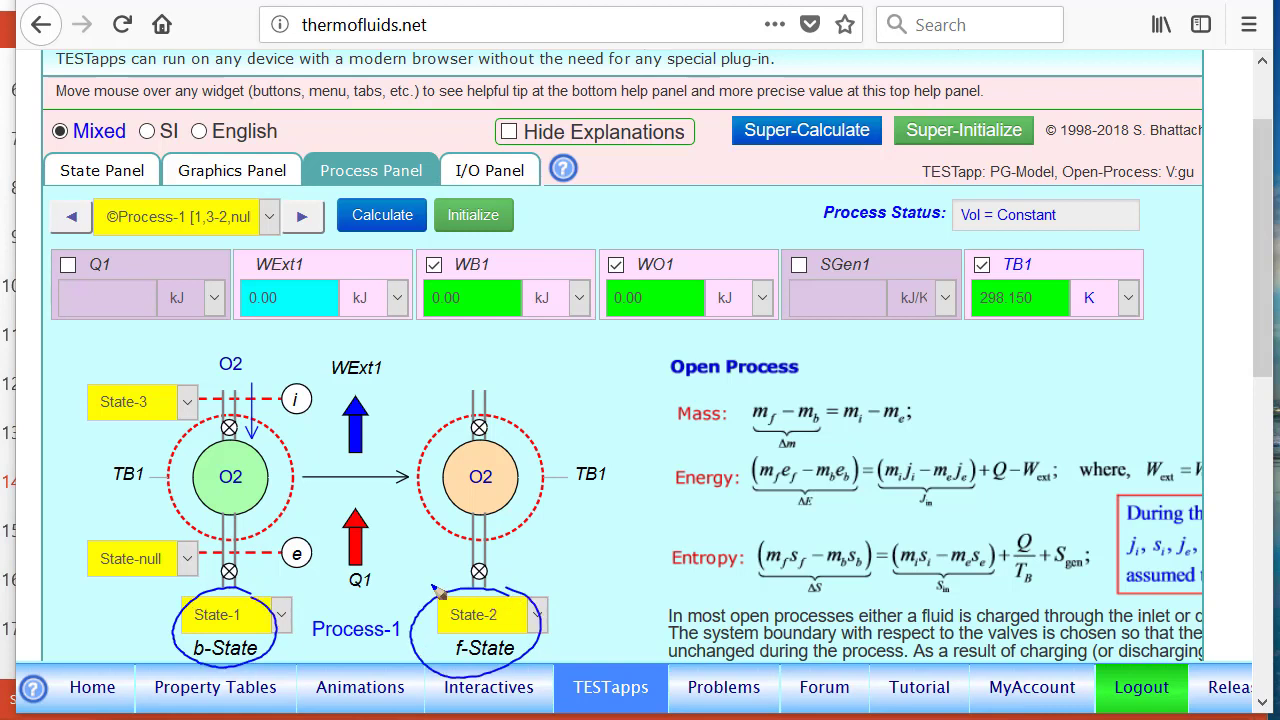
{"action": "mouse_move", "coordinate": [180, 352]}
{"action": "left_mouse_down"}
{"action": "mouse_move", "coordinate": [96, 372]}
{"action": "mouse_move", "coordinate": [210, 405]}
{"action": "mouse_move", "coordinate": [150, 347]}
{"action": "left_mouse_up"}
{"action": "mouse_move", "coordinate": [247, 370]}
{"action": "left_mouse_down"}
{"action": "mouse_move", "coordinate": [202, 388]}
{"action": "mouse_move", "coordinate": [284, 448]}
{"action": "mouse_move", "coordinate": [230, 357]}
{"action": "left_mouse_up"}
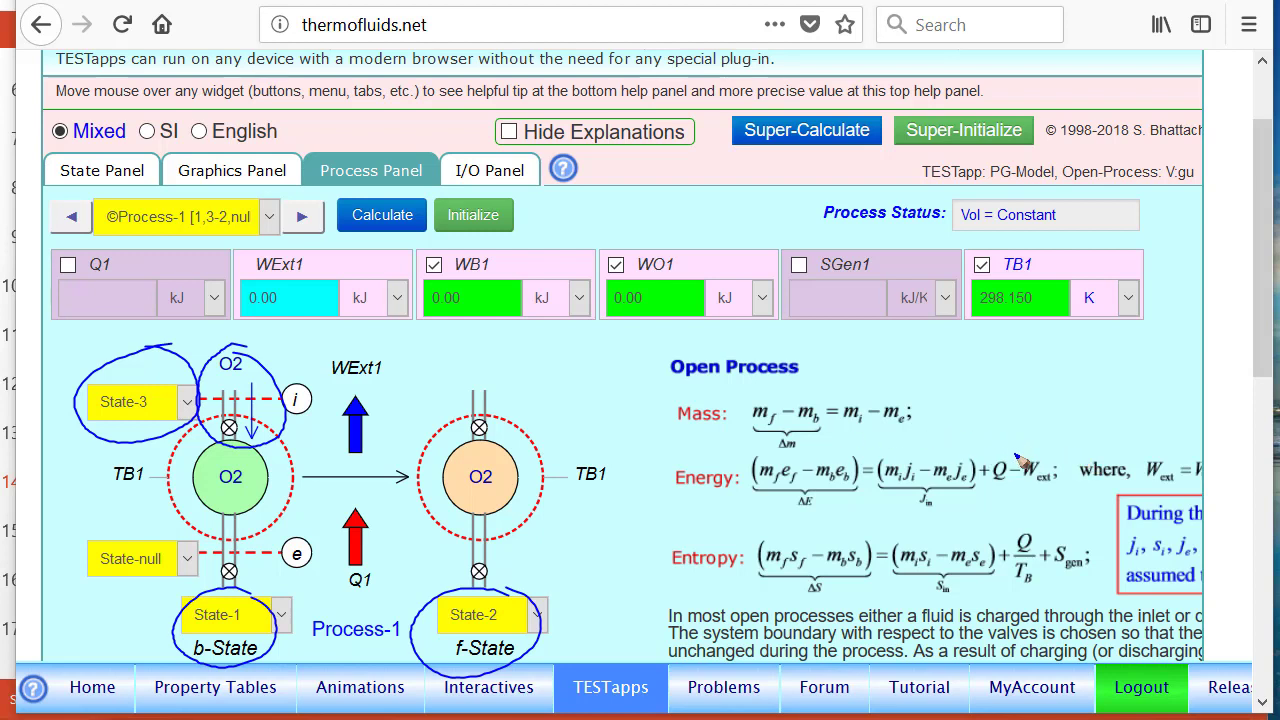
{"action": "left_click_drag", "start_coordinate": [1010, 445], "coordinate": [971, 514]}
{"action": "left_click_drag", "start_coordinate": [1053, 444], "coordinate": [1012, 512]}
{"action": "left_click_drag", "start_coordinate": [972, 441], "coordinate": [927, 527]}
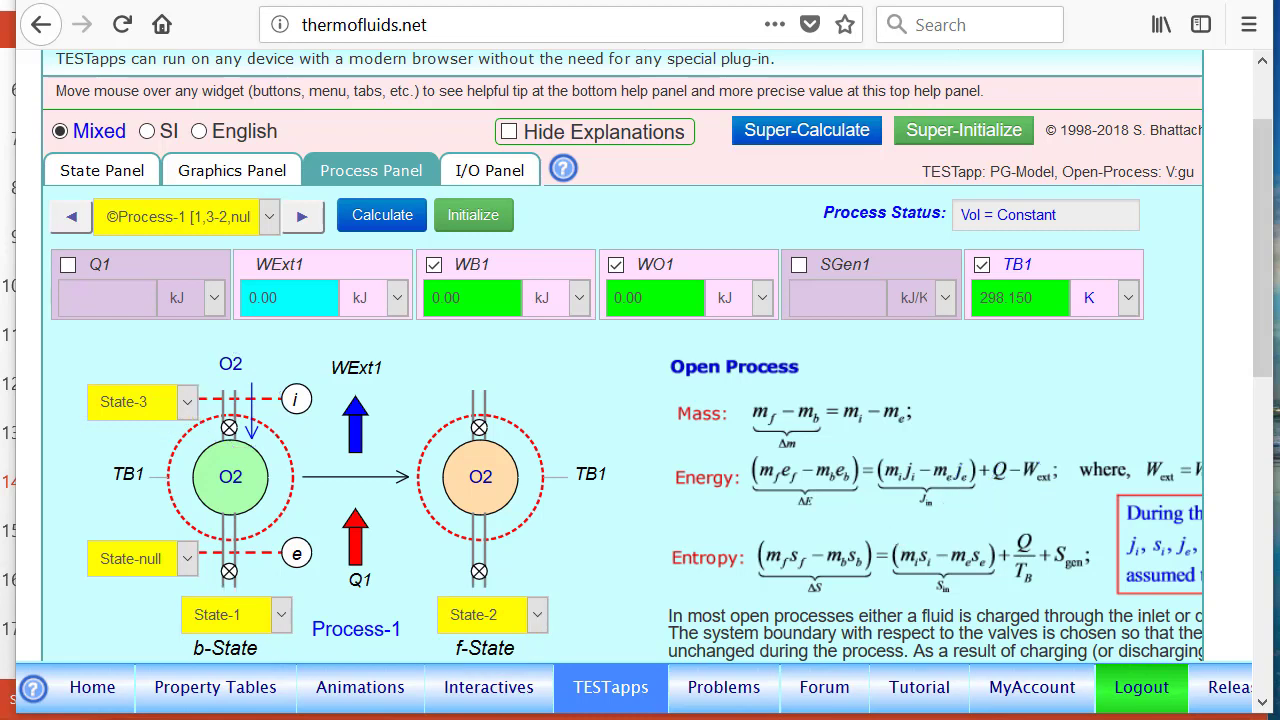
Try to calculate Process-1 with the heat transfer Q1 set to 0 kJ, check State-3, and clear Q1 as a known value.
{"action": "left_click", "coordinate": [120, 268]}
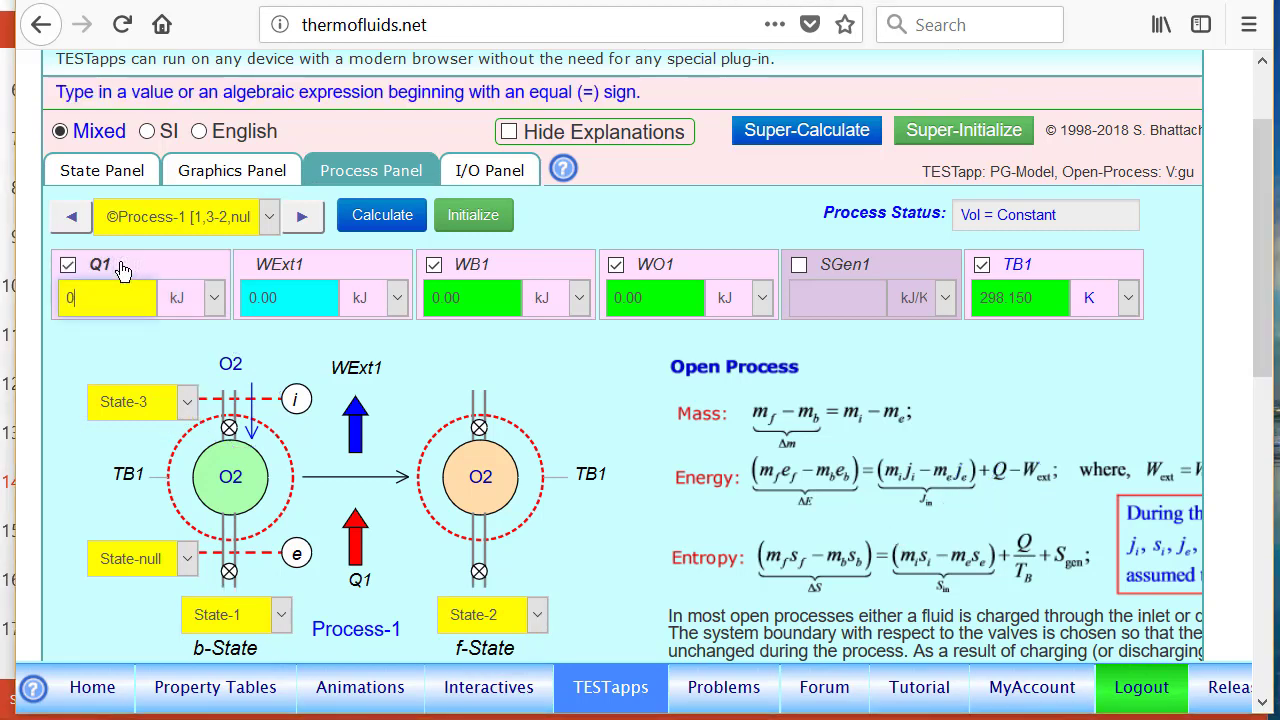
{"action": "left_click", "coordinate": [378, 218]}
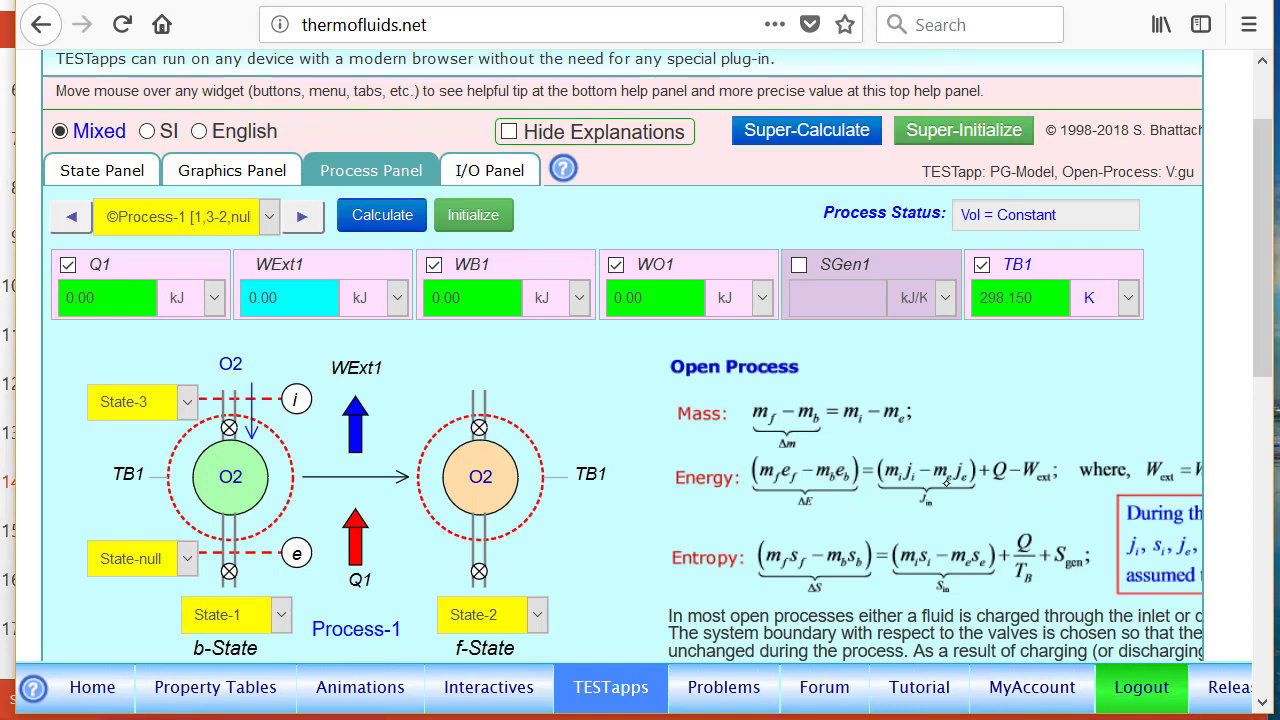
{"action": "left_click", "coordinate": [116, 172]}
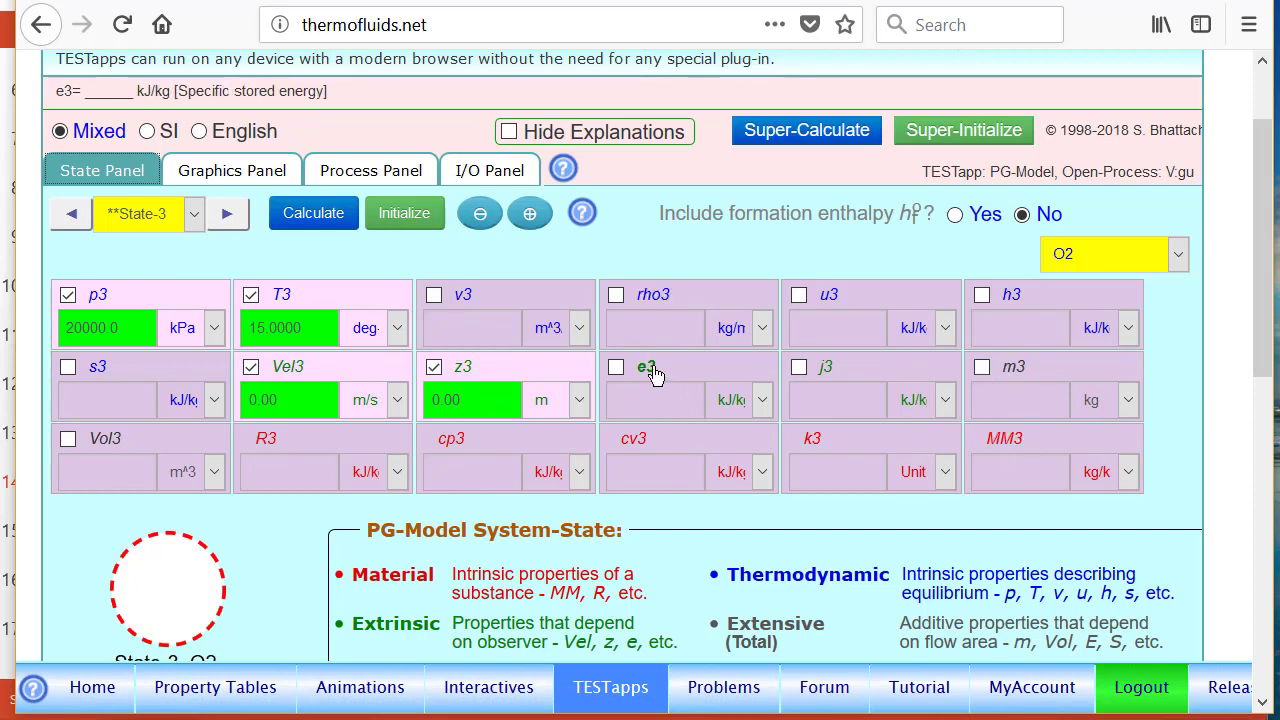
{"action": "left_click", "coordinate": [388, 174]}
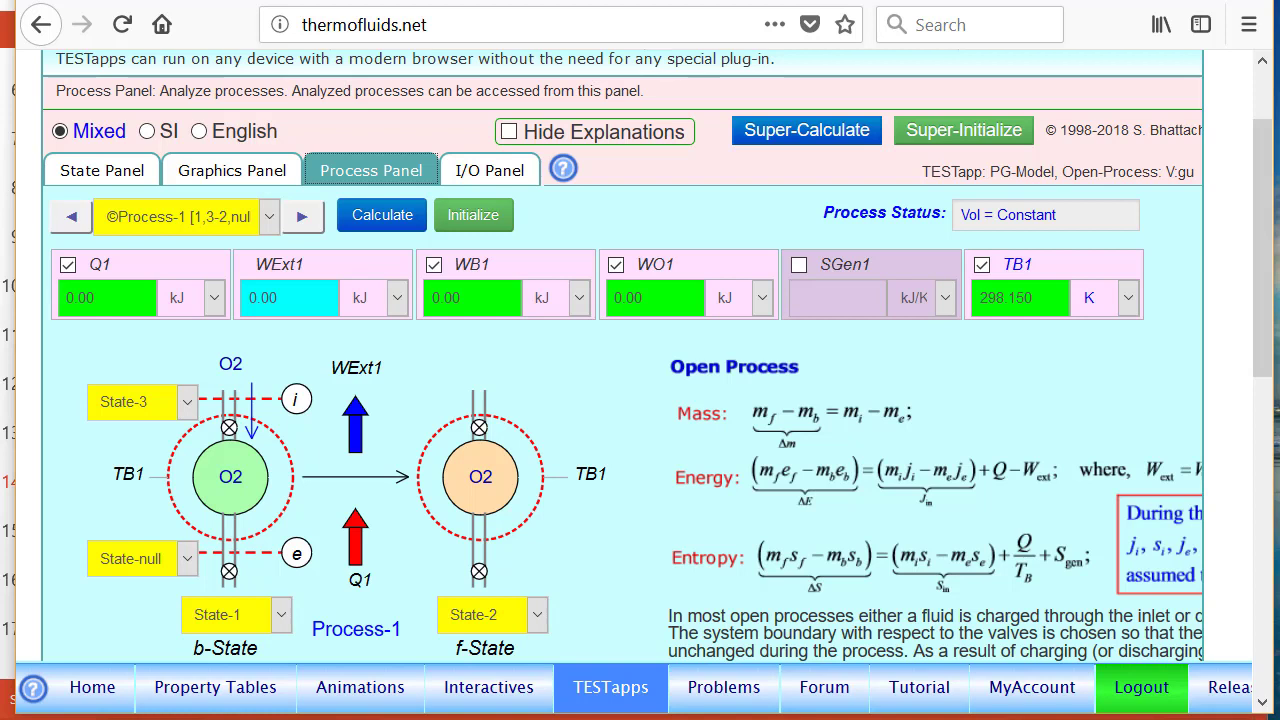
{"action": "left_click", "coordinate": [125, 266]}
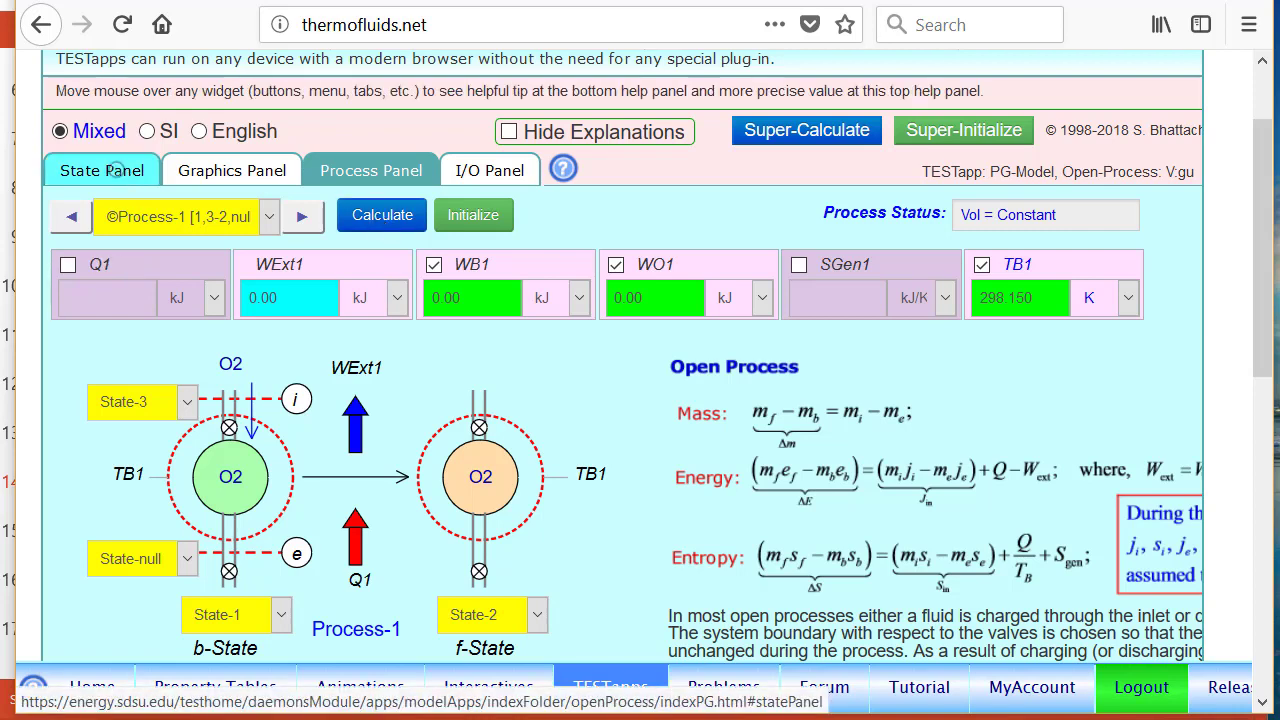
Switch the unit of State-1's temperature T1 to K.
{"action": "left_click", "coordinate": [122, 175]}
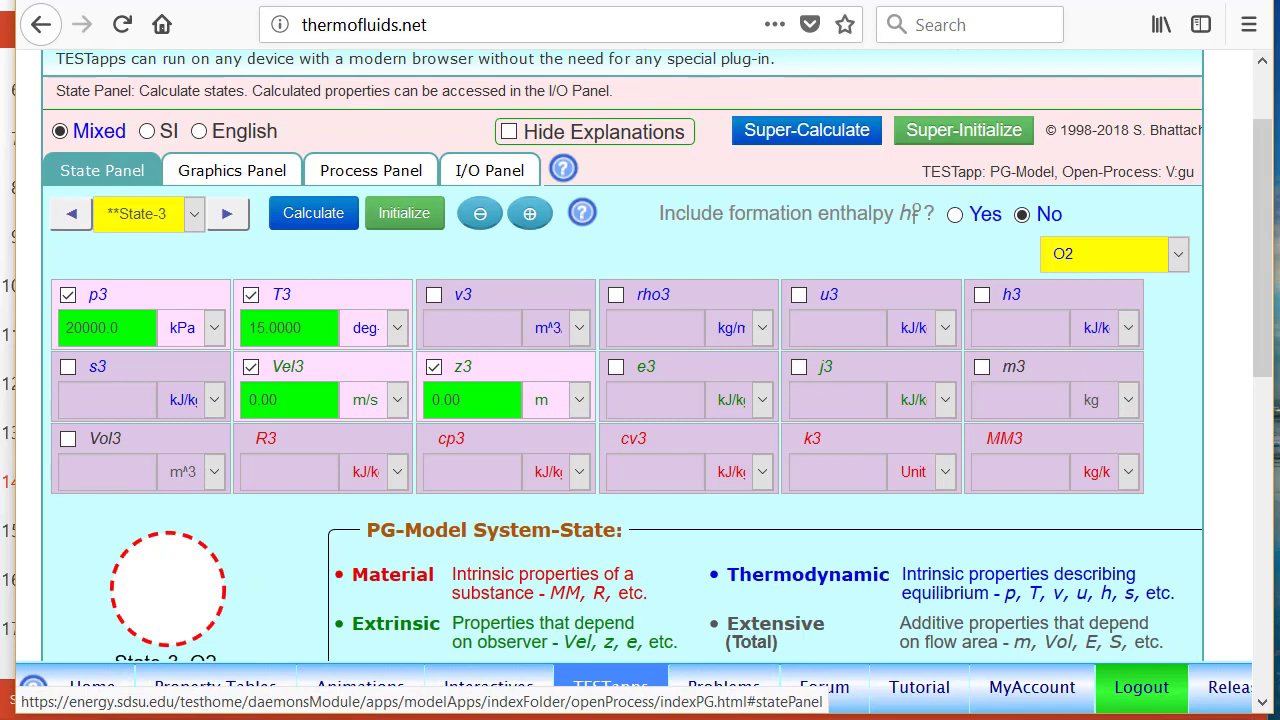
{"action": "left_click", "coordinate": [66, 216]}
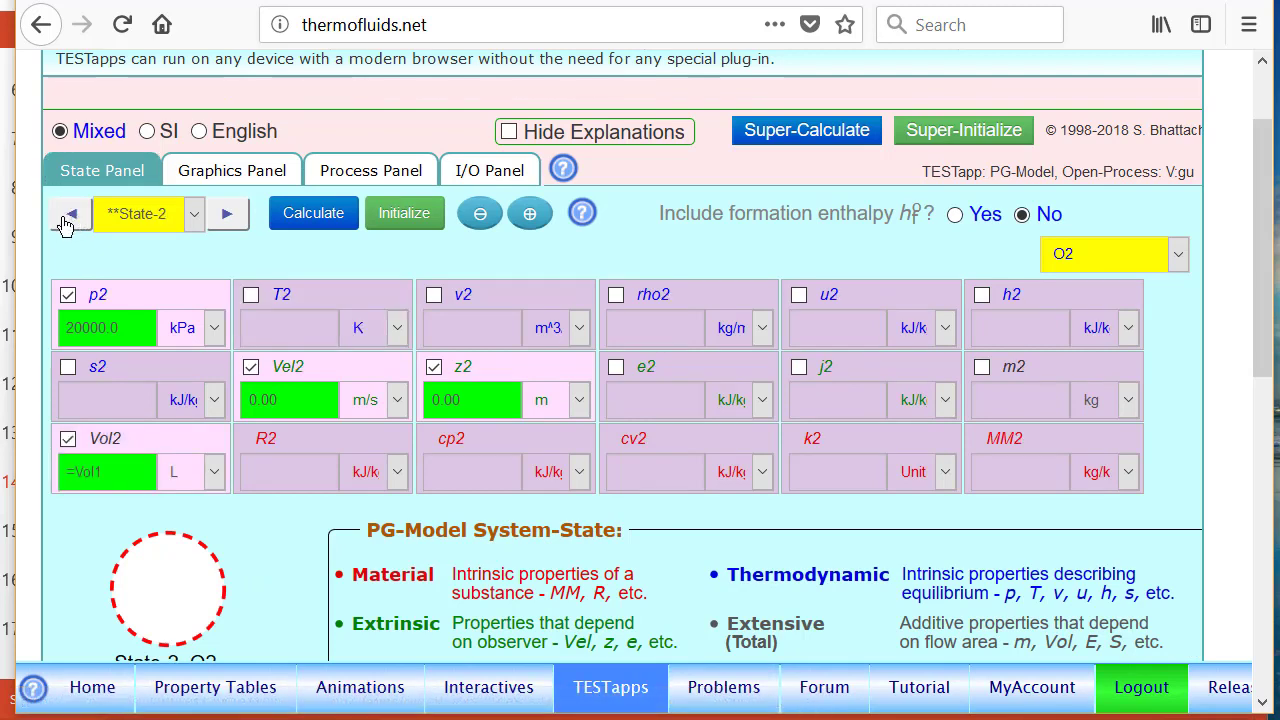
{"action": "left_click", "coordinate": [64, 217]}
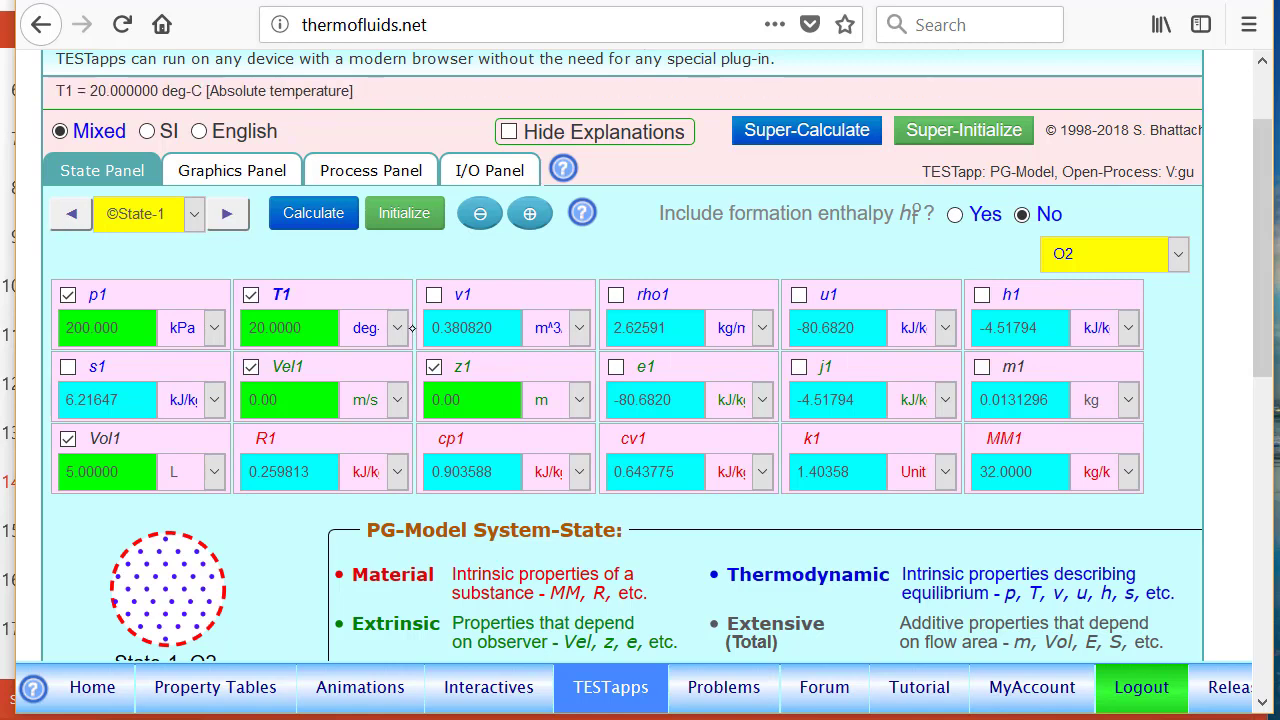
{"action": "left_click", "coordinate": [397, 328]}
{"action": "left_click", "coordinate": [386, 371]}
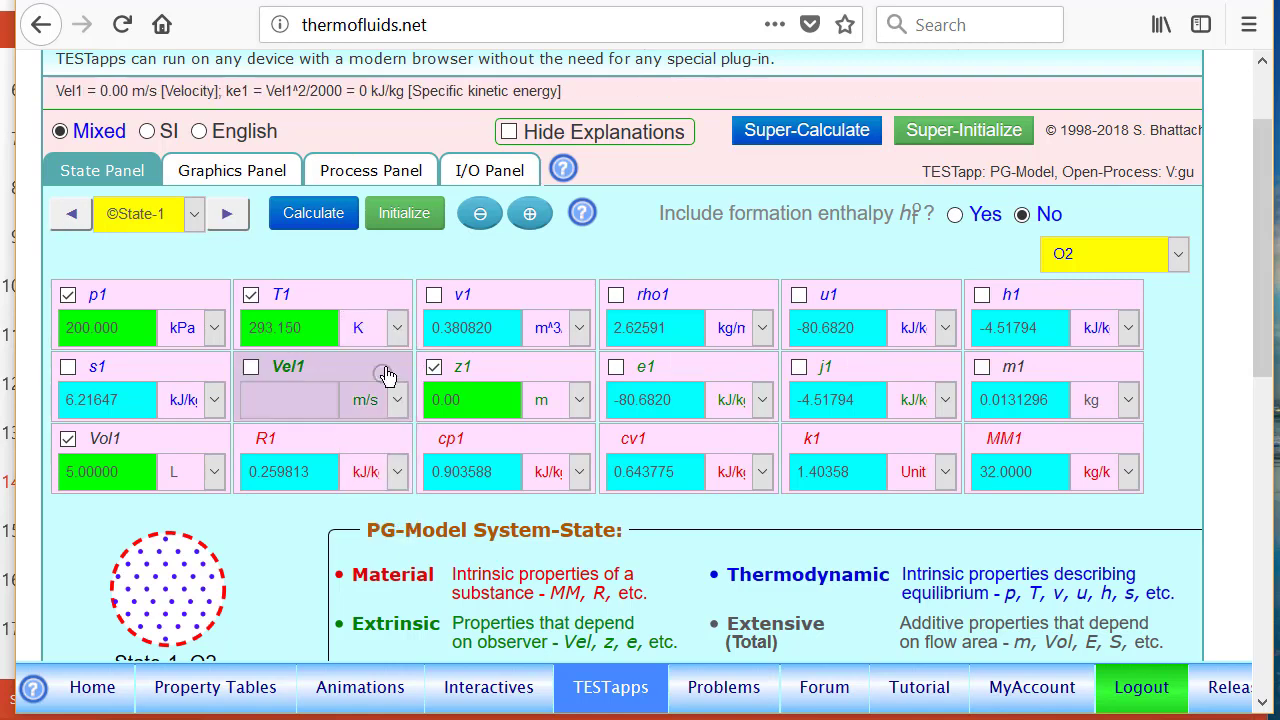
Set State-2's temperature T2 to 500 K as a known value and calculate the state.
{"action": "left_click", "coordinate": [226, 216]}
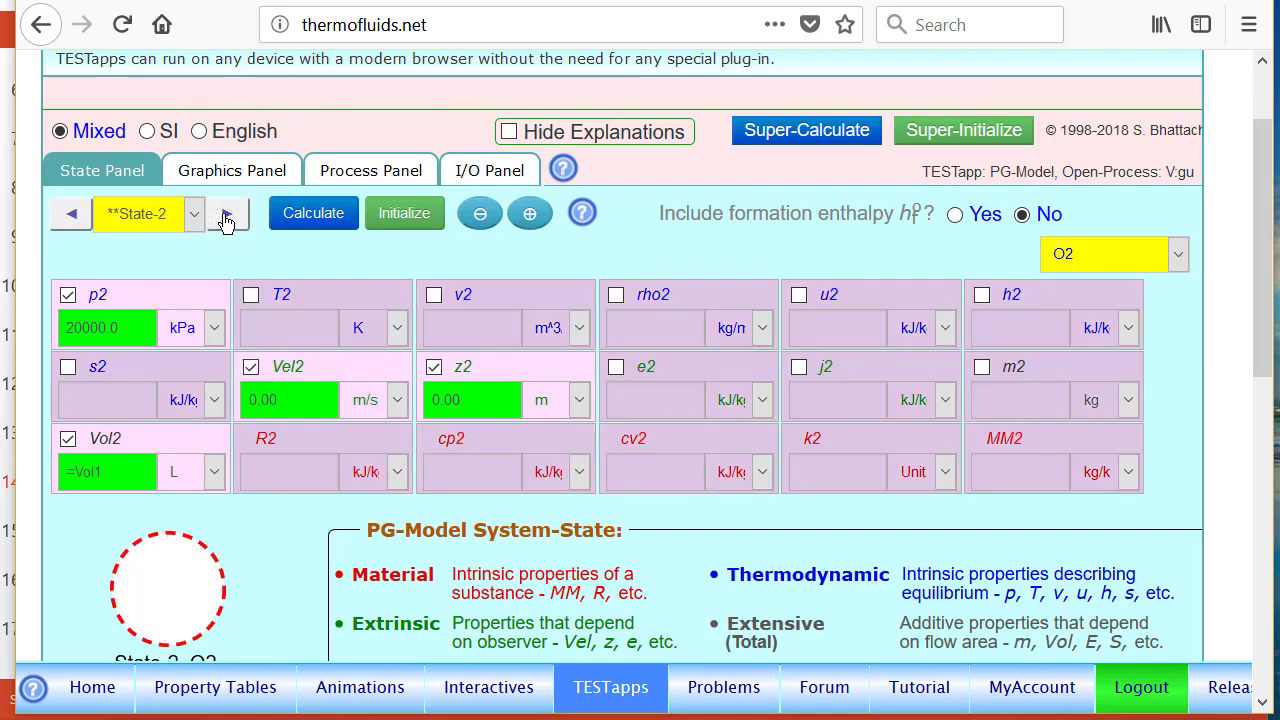
{"action": "left_click", "coordinate": [310, 299]}
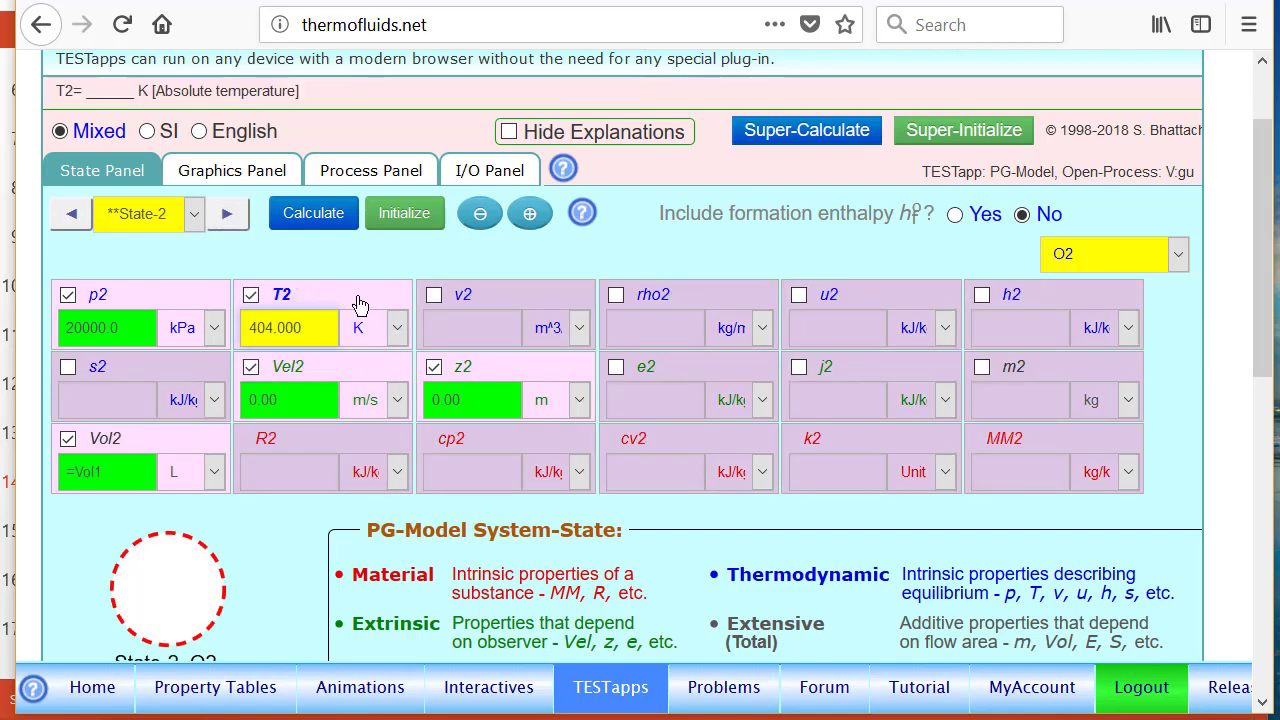
{"action": "key", "text": "BackSpace"}
{"action": "key", "text": "BackSpace"}
{"action": "key", "text": "BackSpace"}
{"action": "key", "text": "BackSpace"}
{"action": "key", "text": "BackSpace"}
{"action": "key", "text": "BackSpace"}
{"action": "key", "text": "BackSpace"}
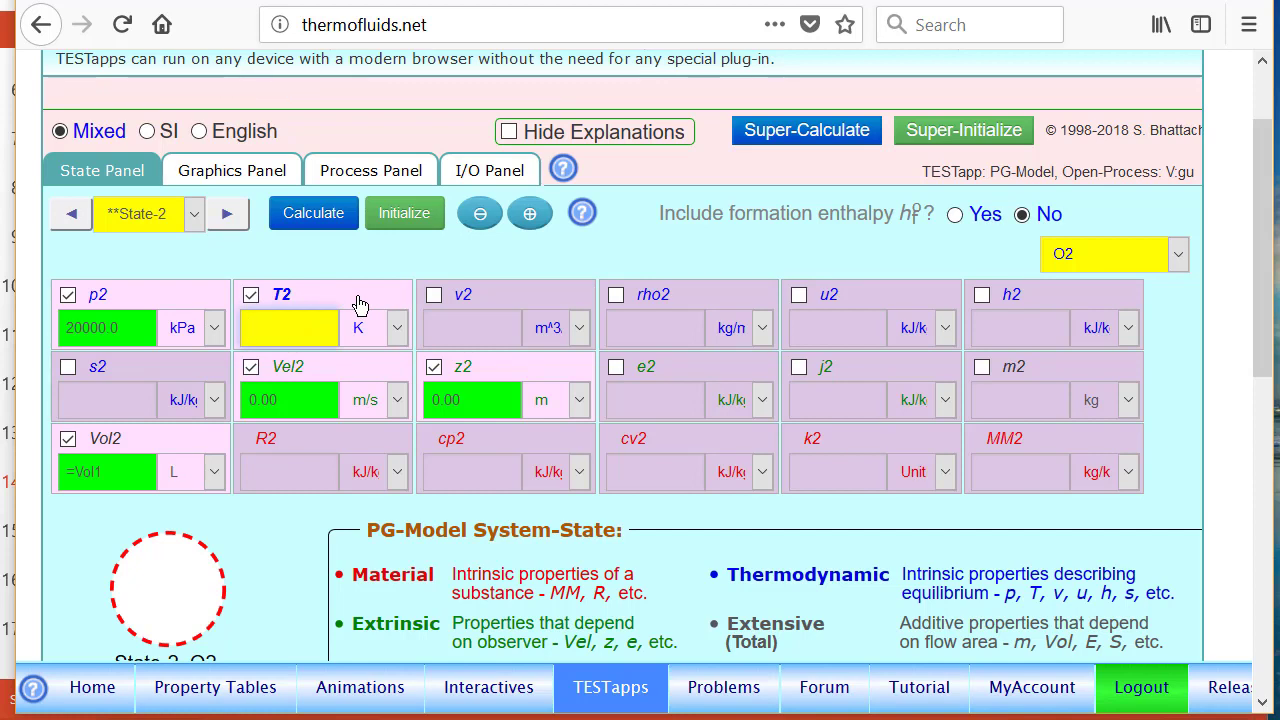
{"action": "type", "text": "500"}
{"action": "left_click", "coordinate": [312, 216]}
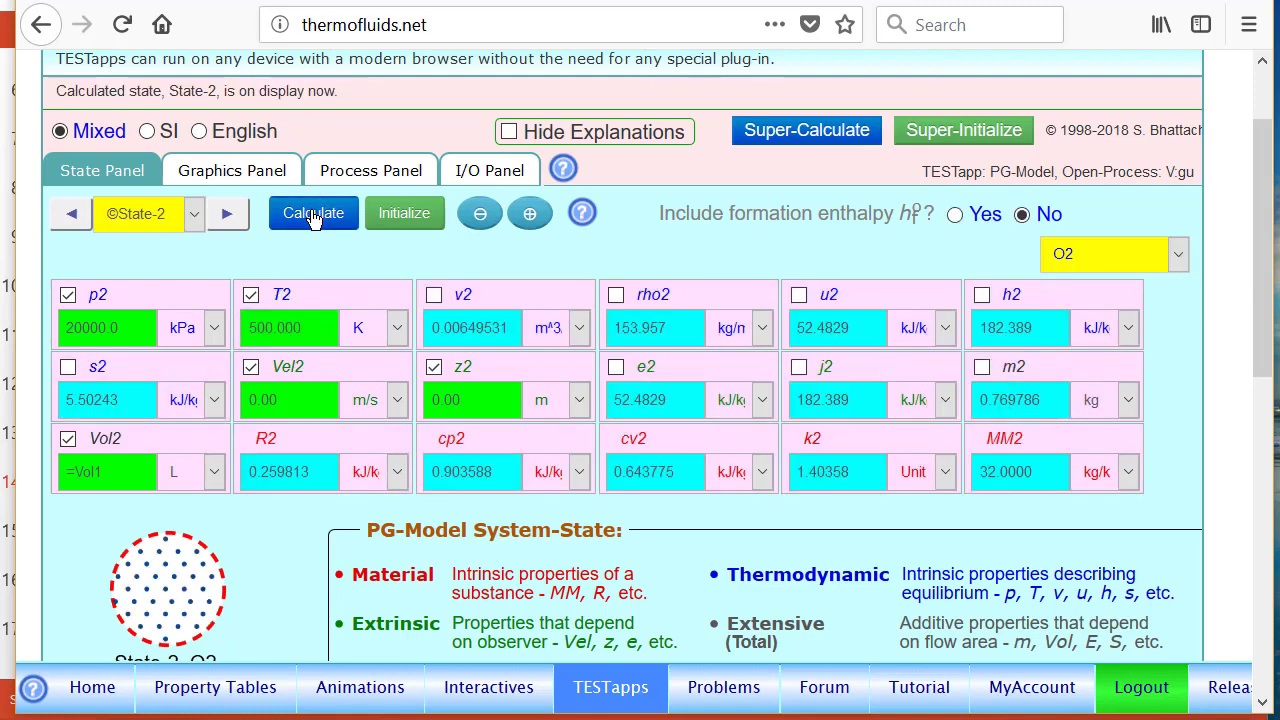
Super-Calculate the whole analysis and check the net heat transfer Q1 of Process-1.
{"action": "left_click", "coordinate": [812, 132]}
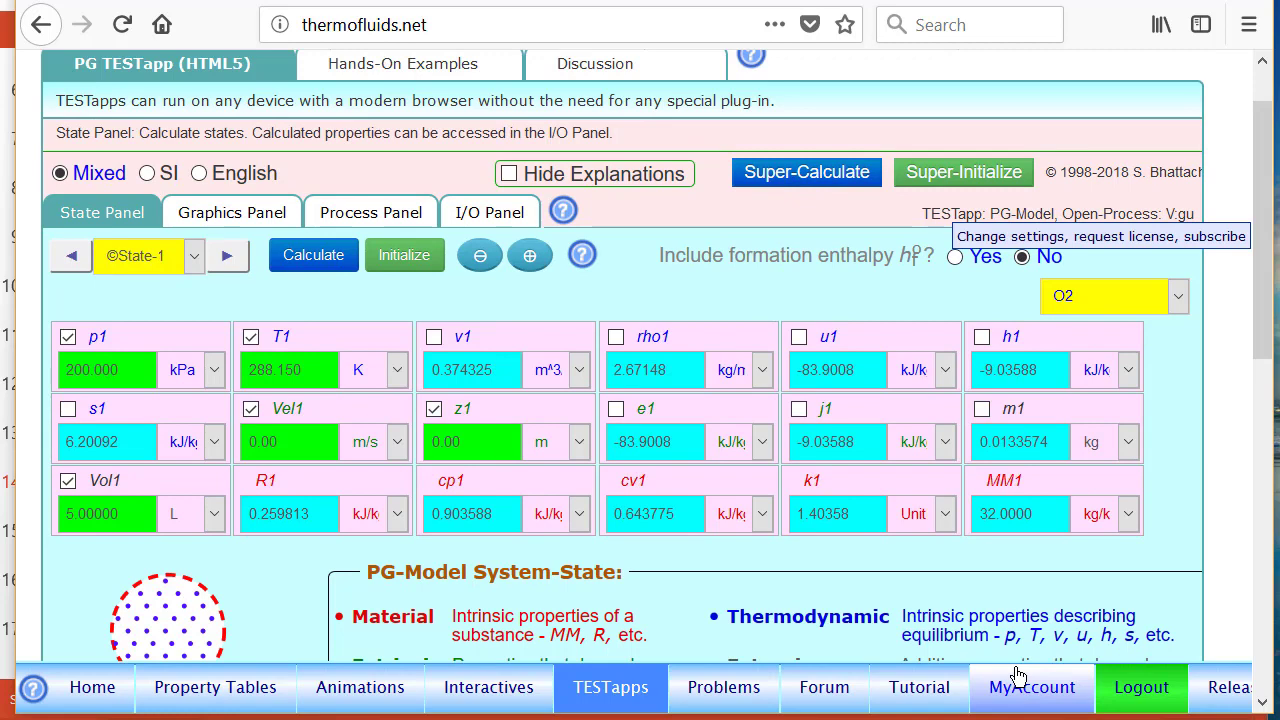
{"action": "left_click", "coordinate": [796, 175]}
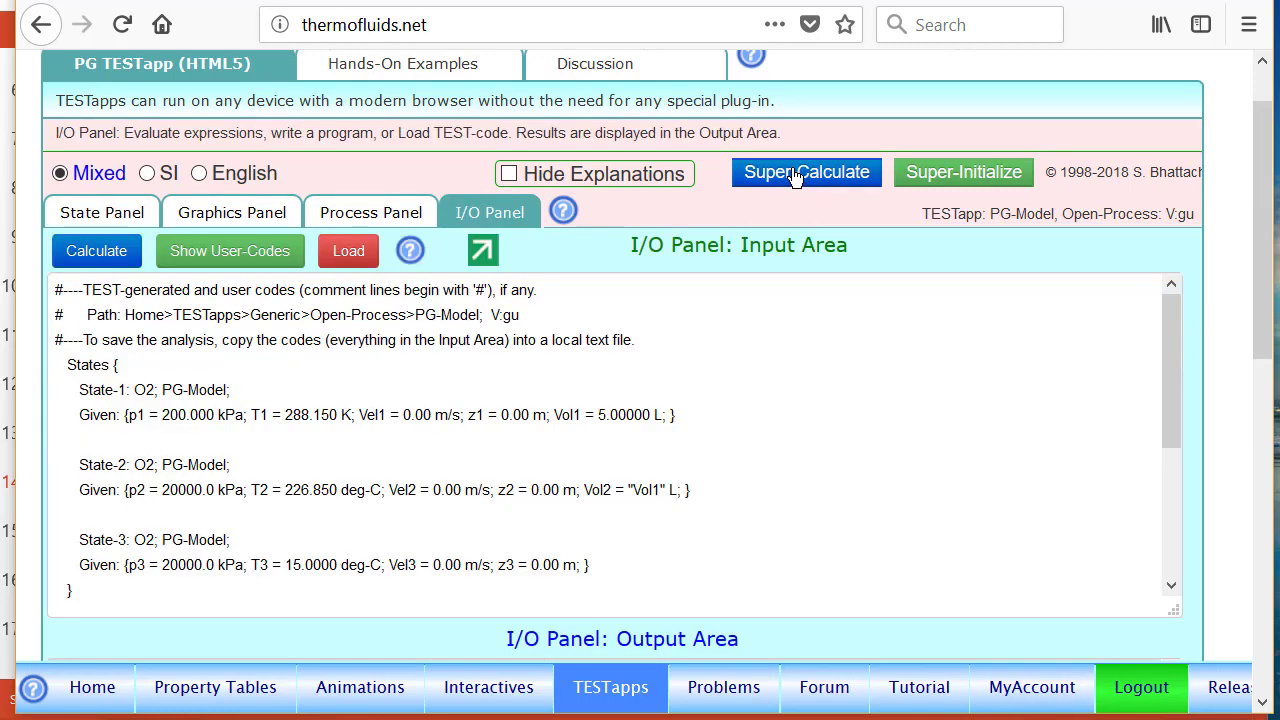
{"action": "left_click", "coordinate": [366, 214]}
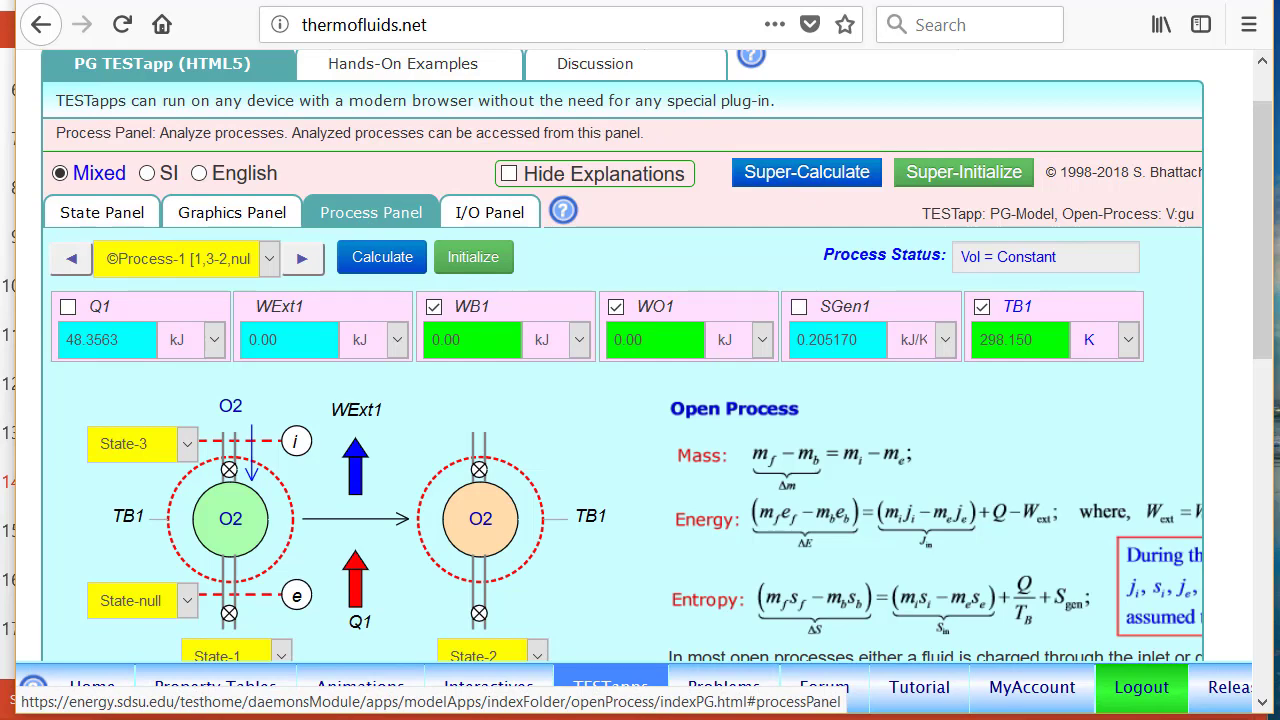
{"action": "key", "text": "Escape"}
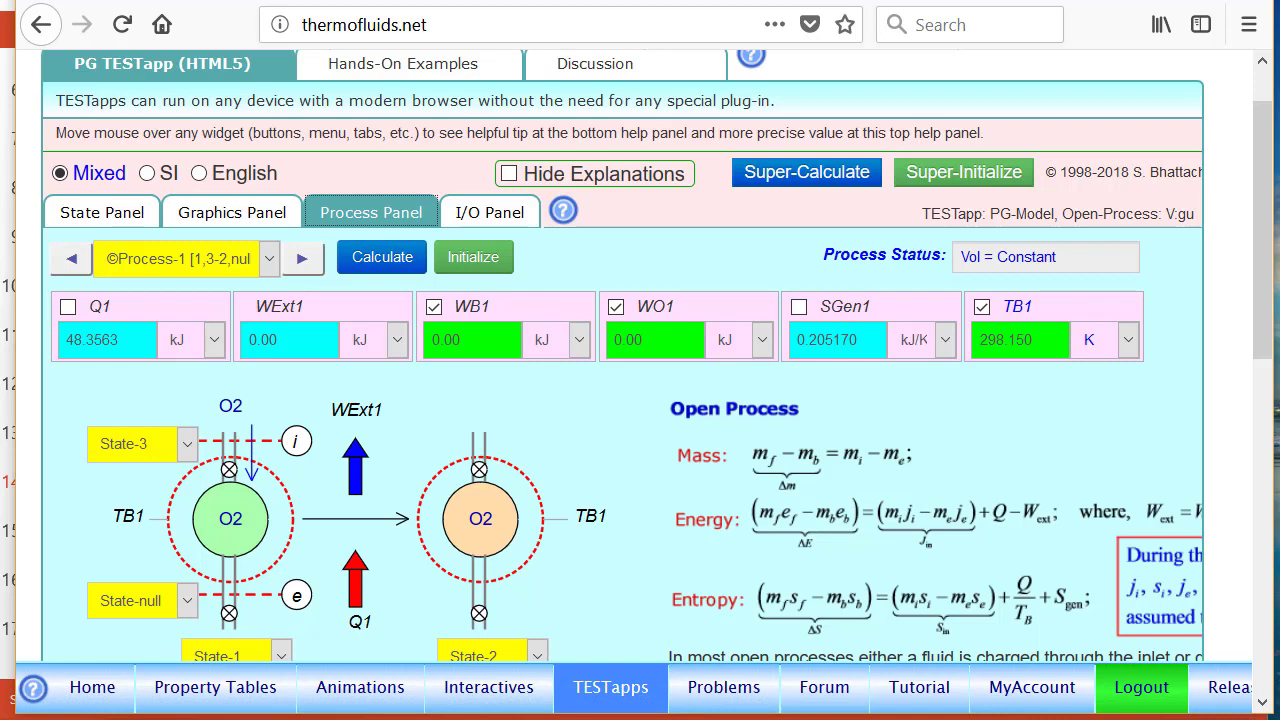
{"action": "mouse_move", "coordinate": [127, 301]}
{"action": "left_mouse_down"}
{"action": "mouse_move", "coordinate": [112, 286]}
{"action": "mouse_move", "coordinate": [88, 402]}
{"action": "mouse_move", "coordinate": [140, 294]}
{"action": "left_mouse_up"}
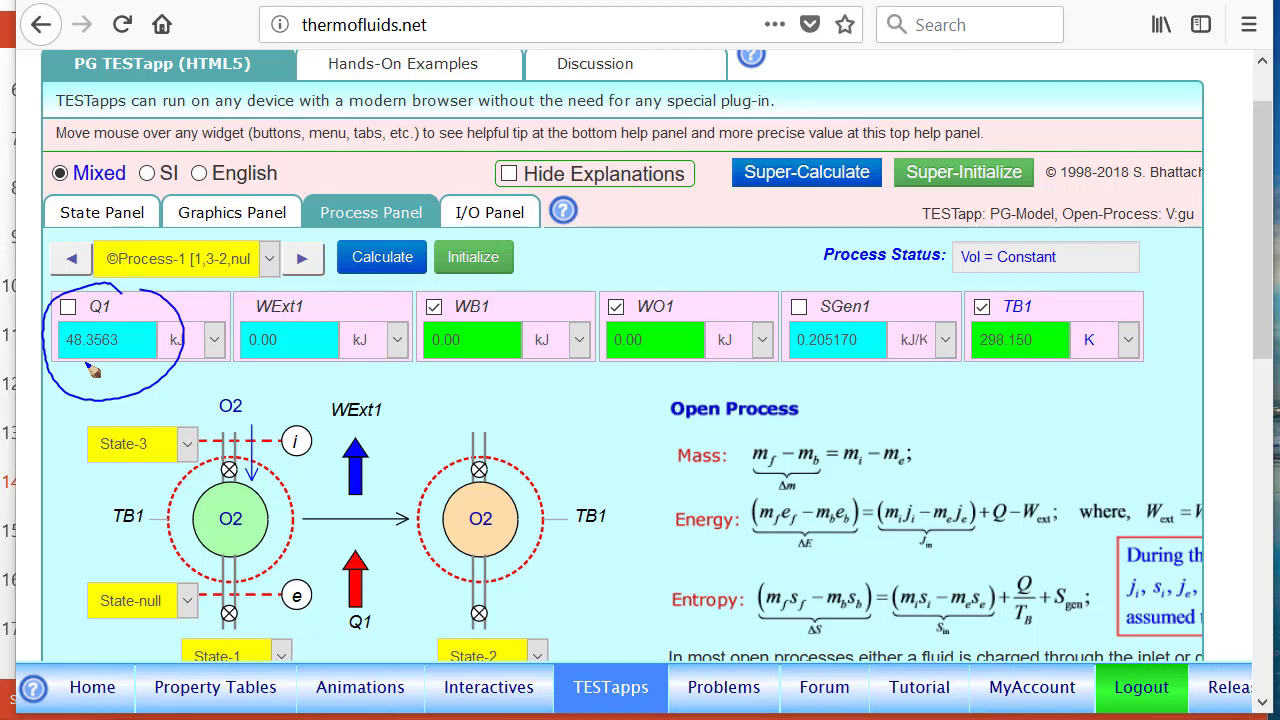
{"action": "key", "text": "Escape"}
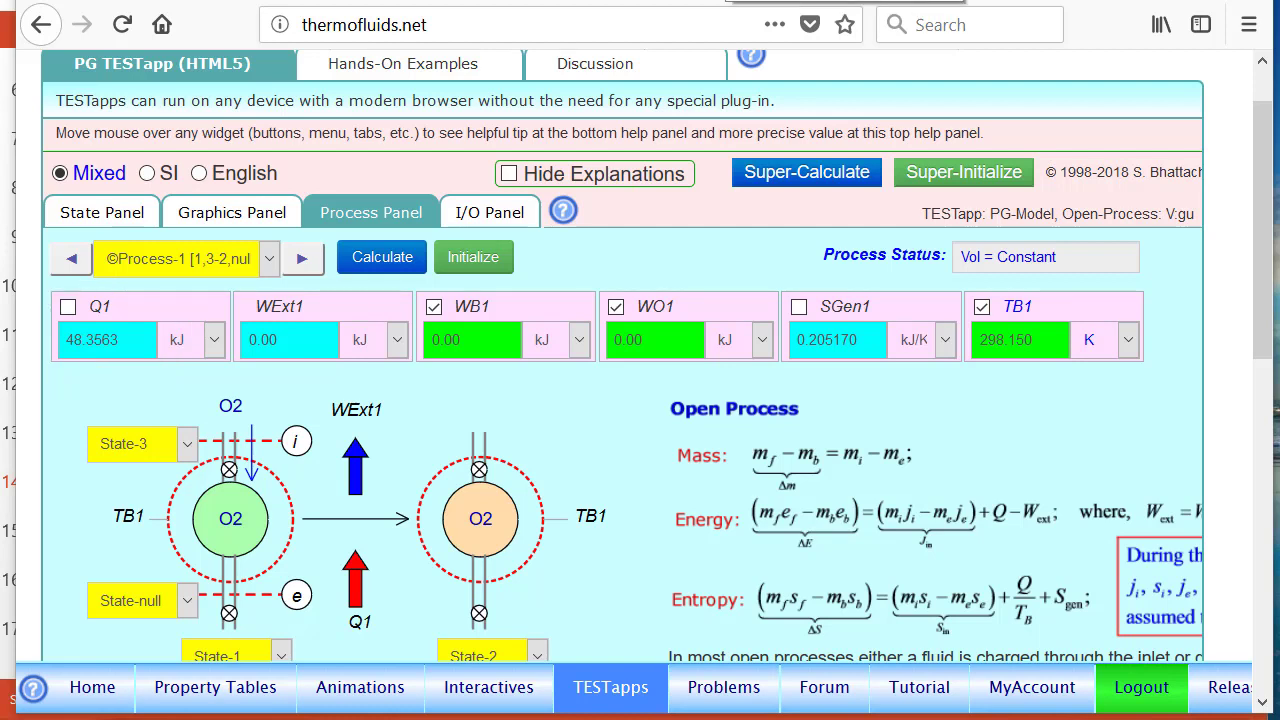
{"action": "mouse_move", "coordinate": [95, 330]}
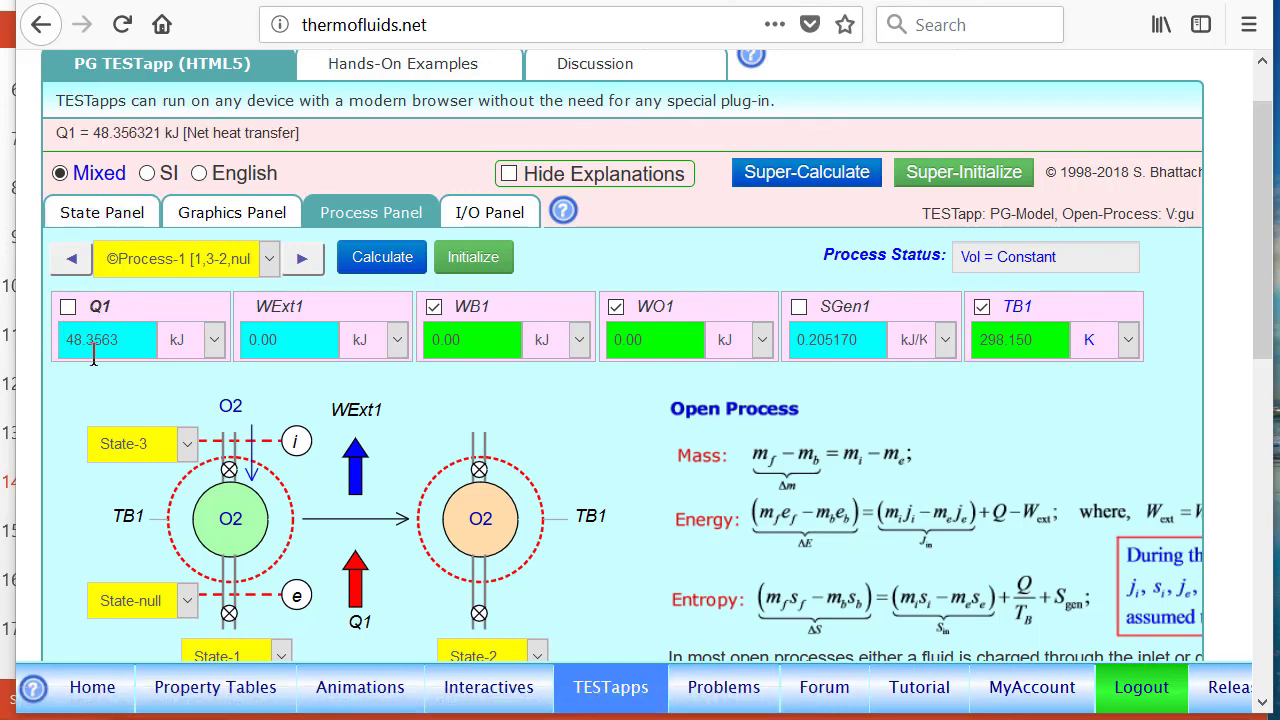
Switch the unit of State-2's temperature T2 to K and restore Vel2 as a known value of 0 m/s.
{"action": "left_click", "coordinate": [100, 214]}
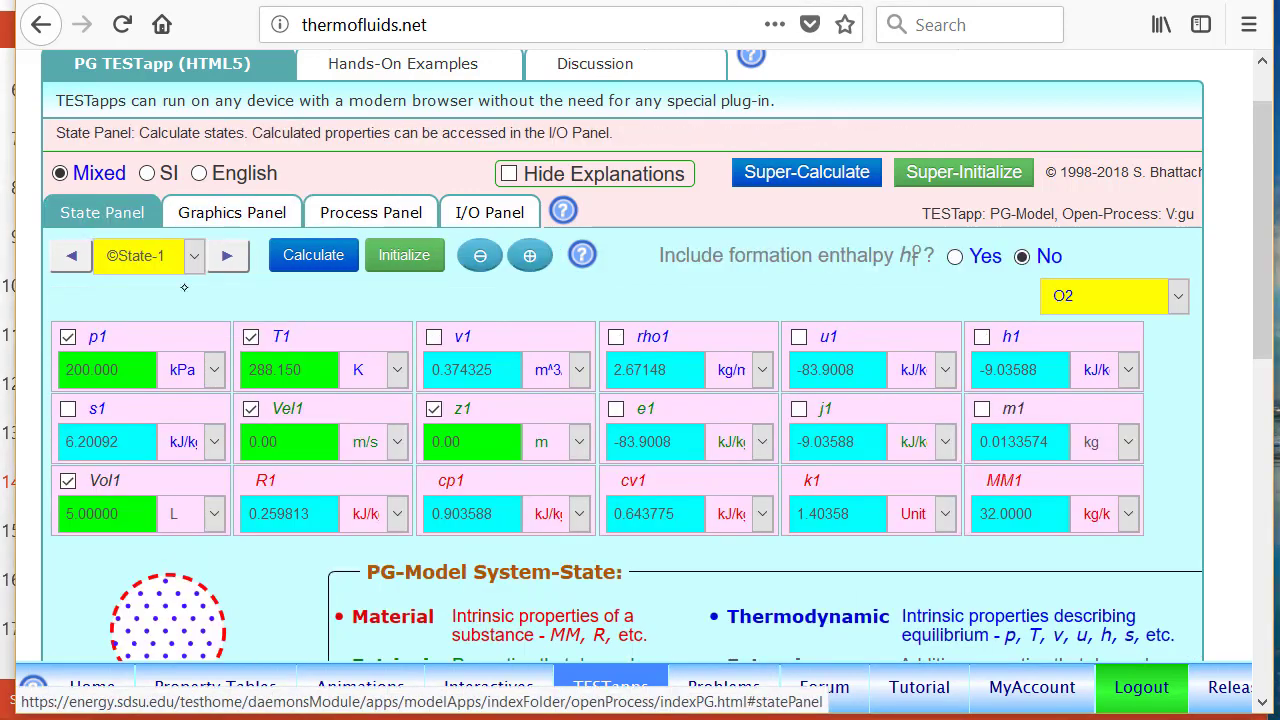
{"action": "left_click", "coordinate": [224, 259]}
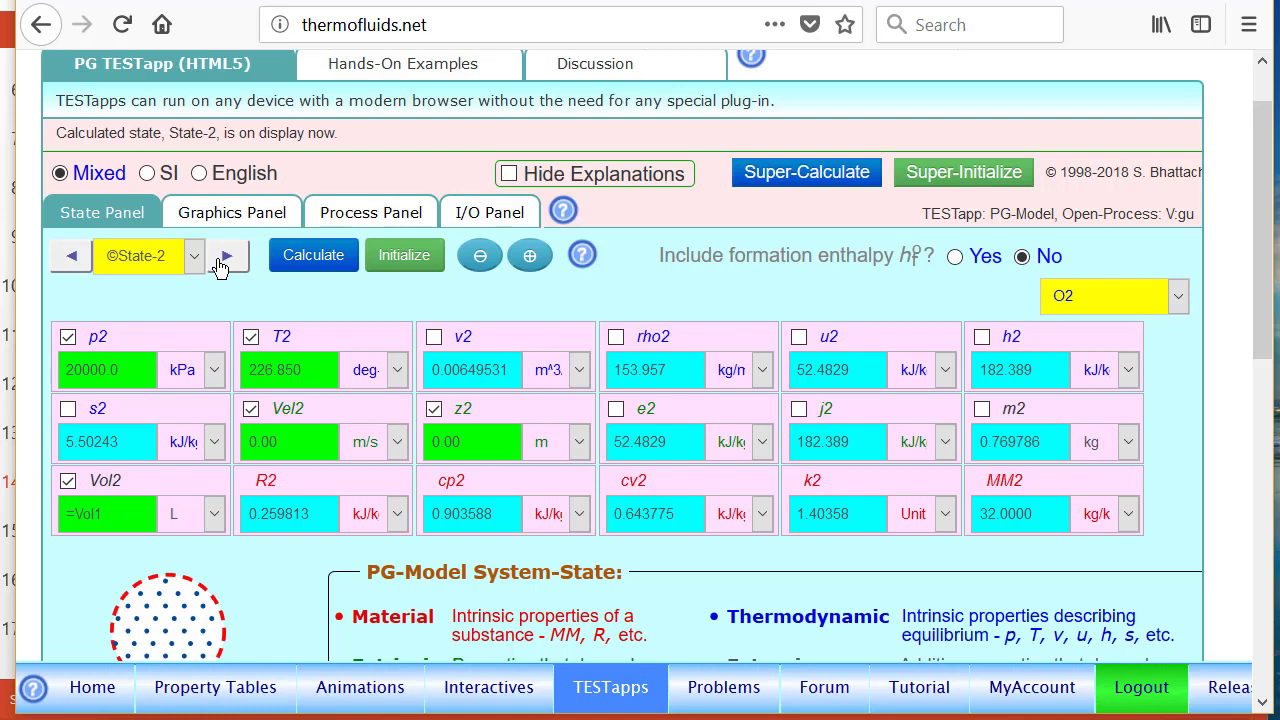
{"action": "left_click", "coordinate": [397, 370]}
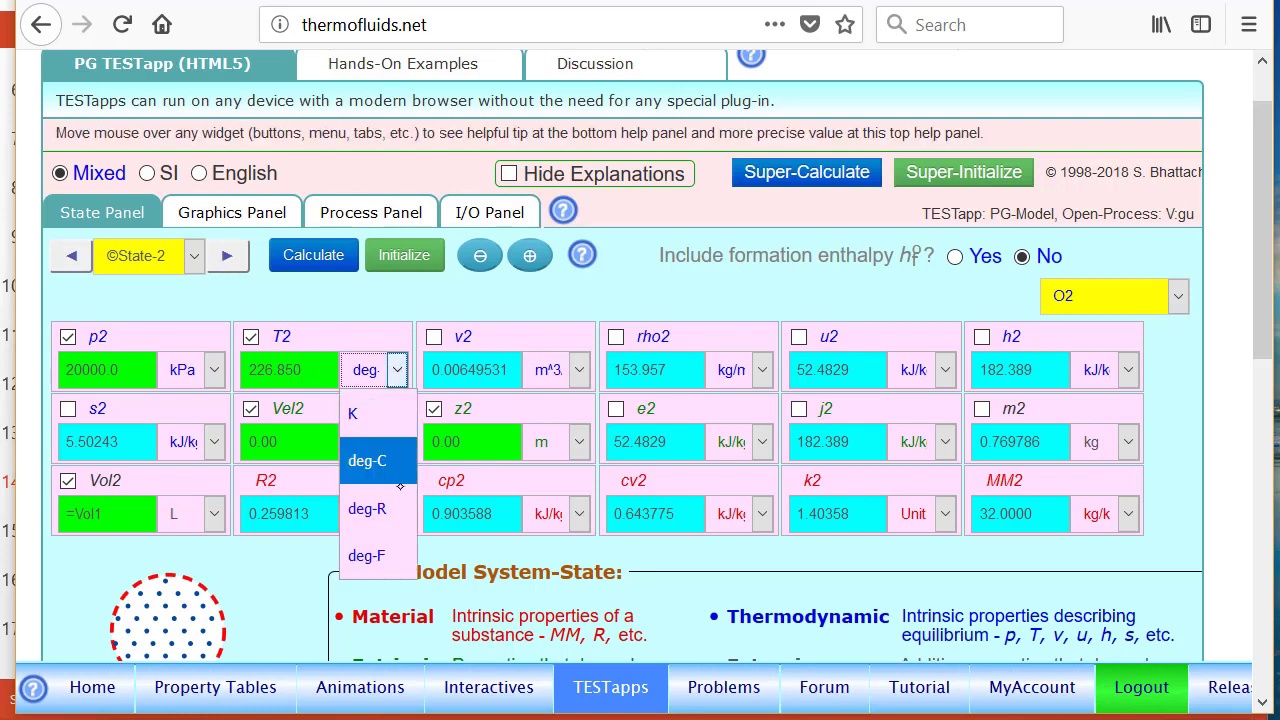
{"action": "left_click", "coordinate": [385, 413]}
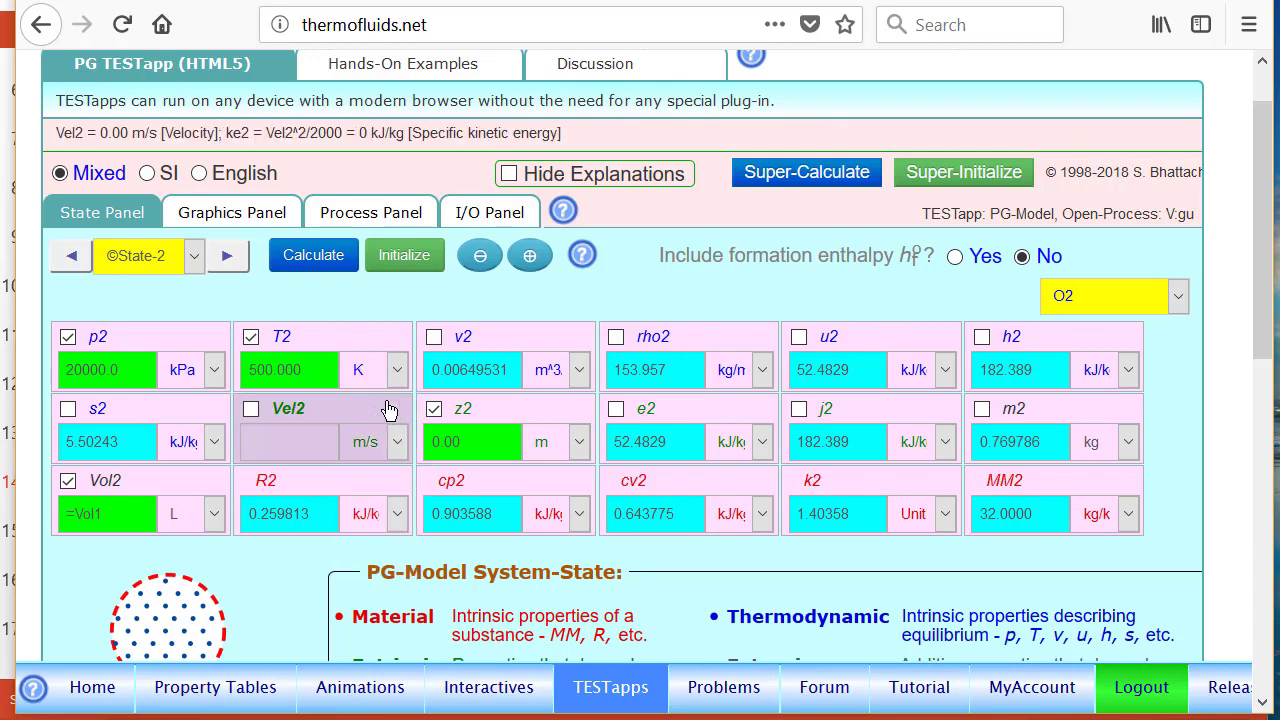
{"action": "left_click", "coordinate": [323, 412]}
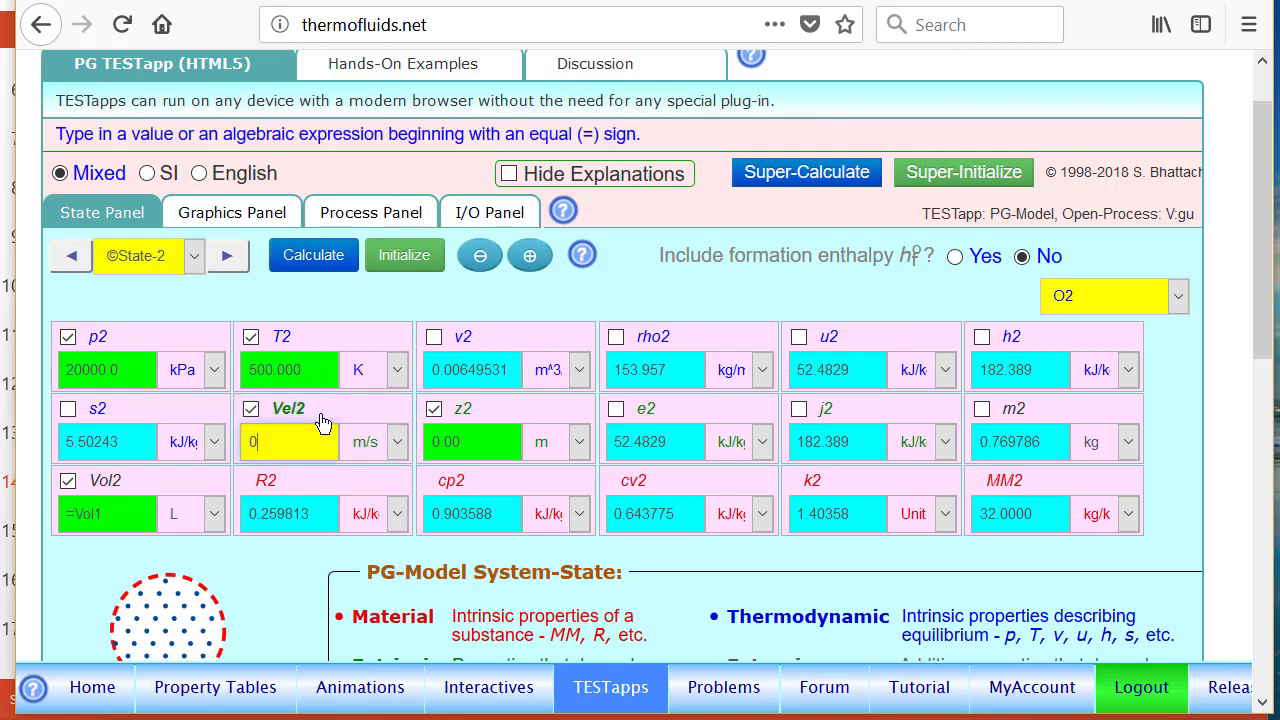
Recalculate State-2 with temperature T2 set to 350 K and check the heat transfer Q1 of Process-1.
{"action": "left_click", "coordinate": [320, 340]}
{"action": "left_click", "coordinate": [322, 340]}
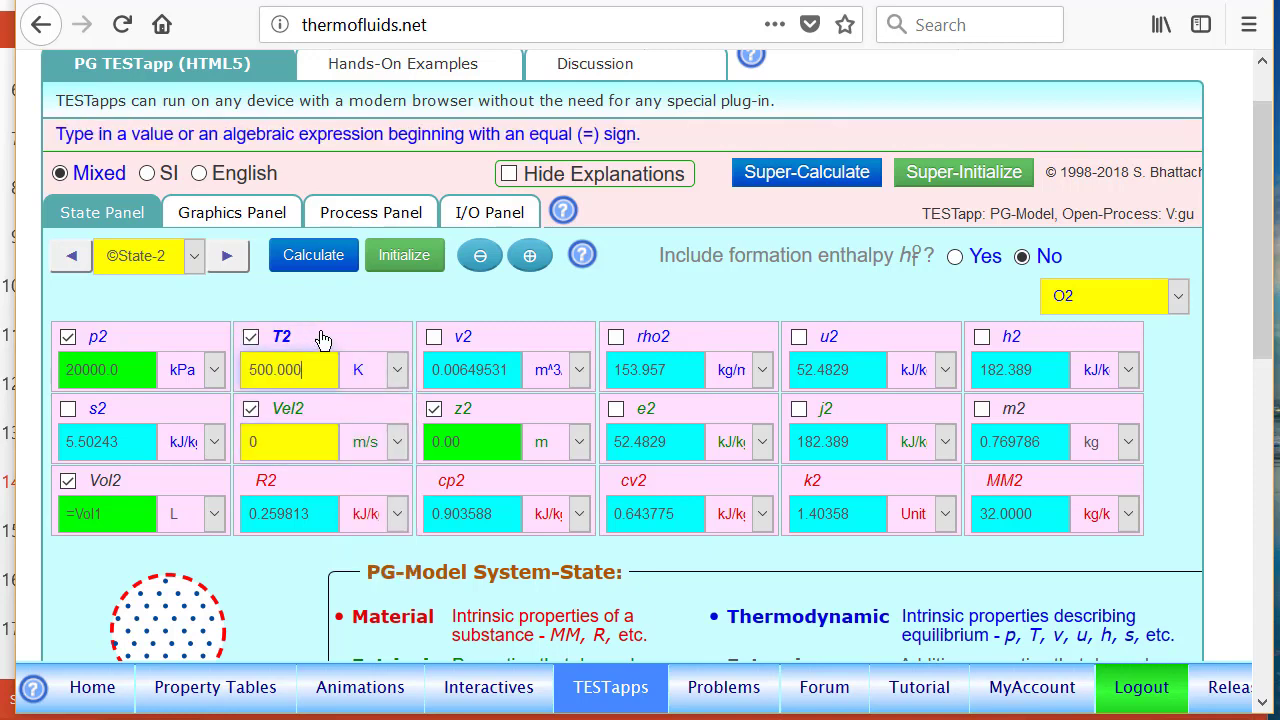
{"action": "key", "text": "BackSpace"}
{"action": "key", "text": "BackSpace"}
{"action": "key", "text": "BackSpace"}
{"action": "key", "text": "BackSpace"}
{"action": "key", "text": "BackSpace"}
{"action": "key", "text": "BackSpace"}
{"action": "key", "text": "BackSpace"}
{"action": "type", "text": "36"}
{"action": "key", "text": "BackSpace"}
{"action": "type", "text": "50"}
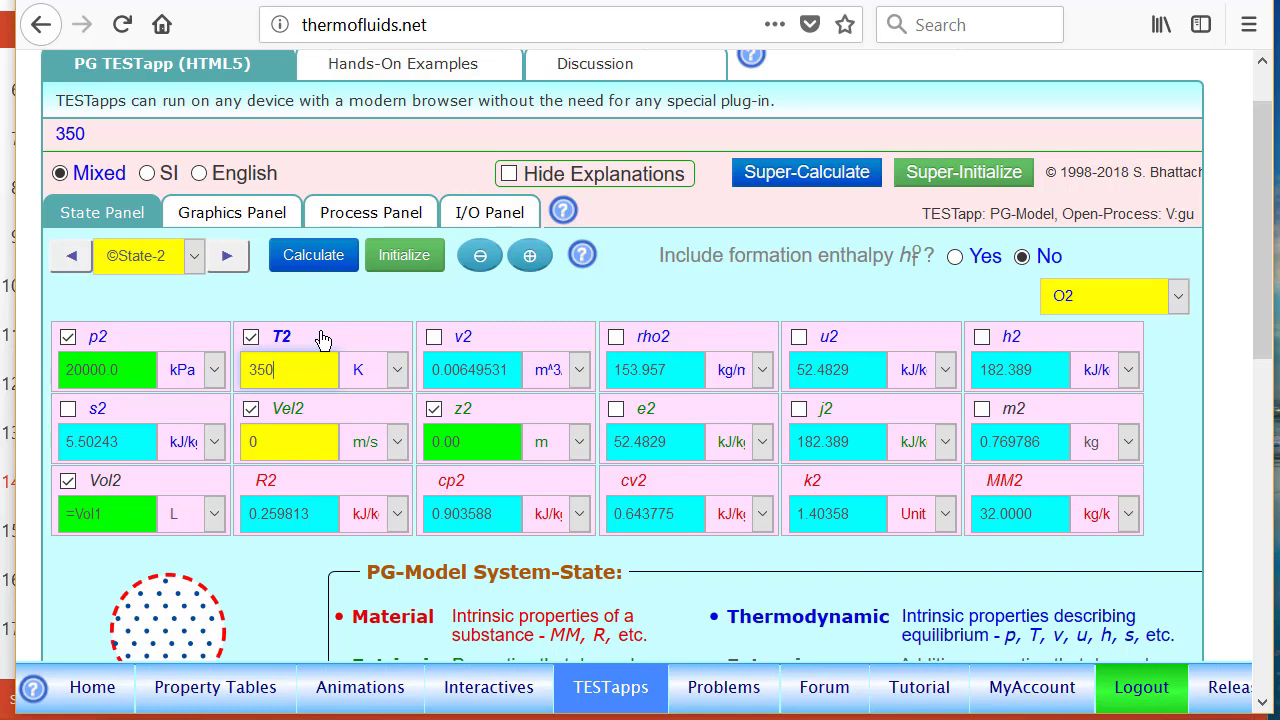
{"action": "left_click", "coordinate": [307, 257]}
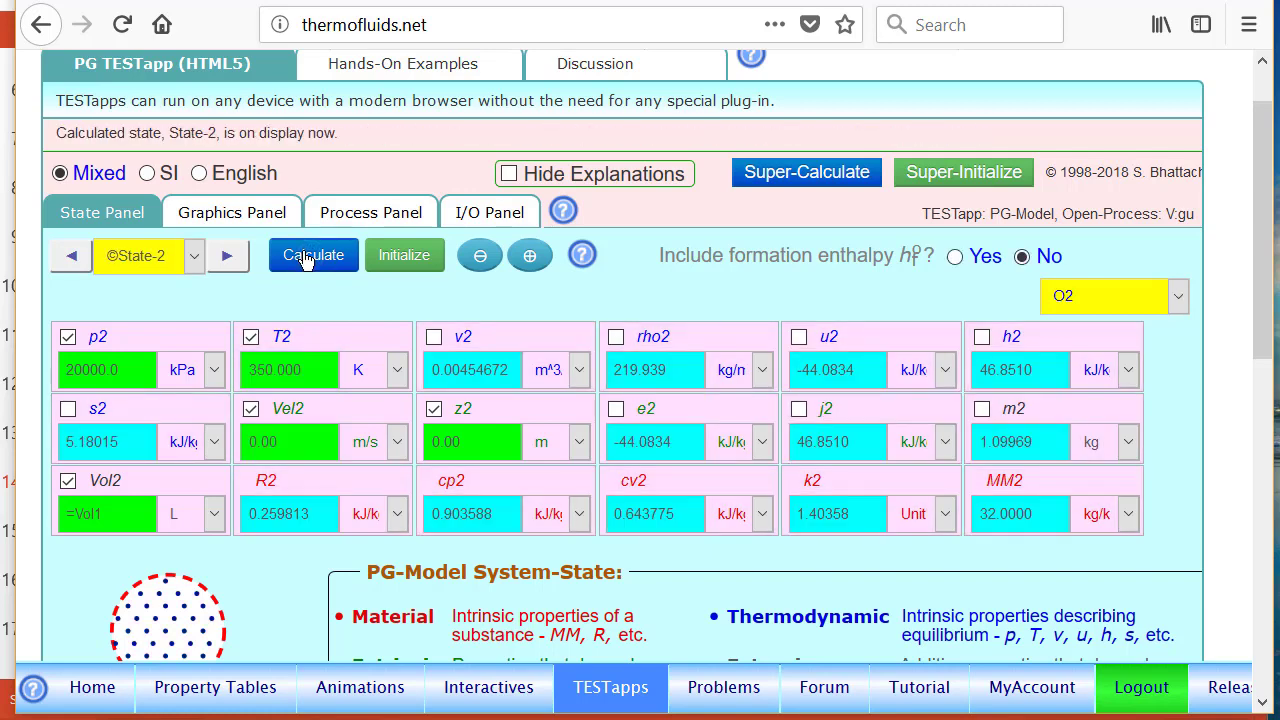
{"action": "left_click", "coordinate": [385, 213]}
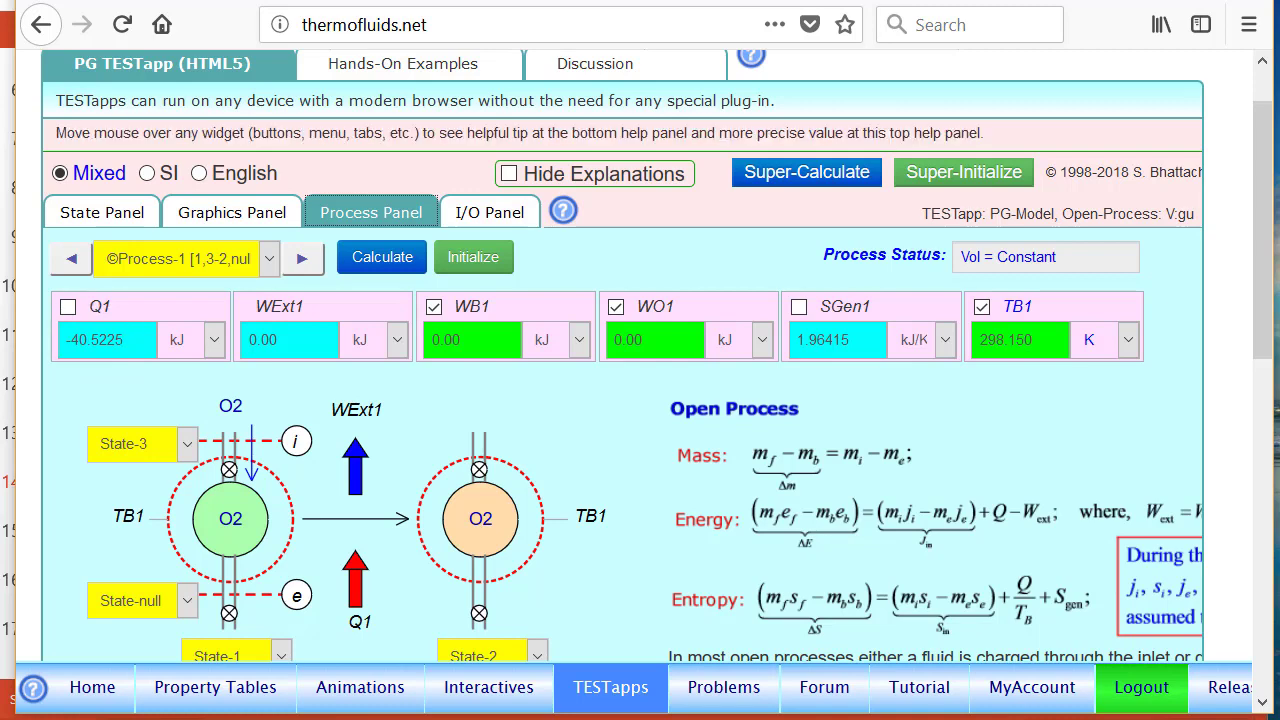
{"action": "mouse_move", "coordinate": [299, 0]}
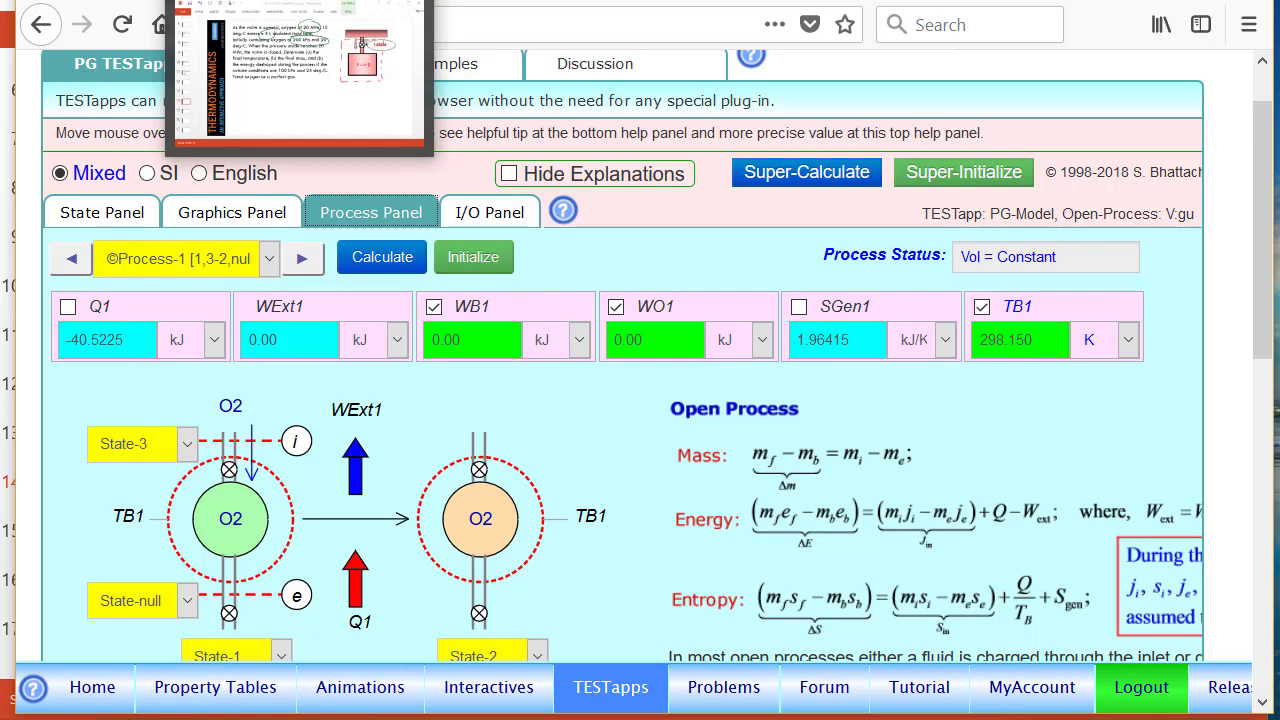
Recalculate State-2 with temperature T2 set to 404 K and check Q1 and the entropy generation SGen1 of Process-1.
{"action": "left_click", "coordinate": [102, 212]}
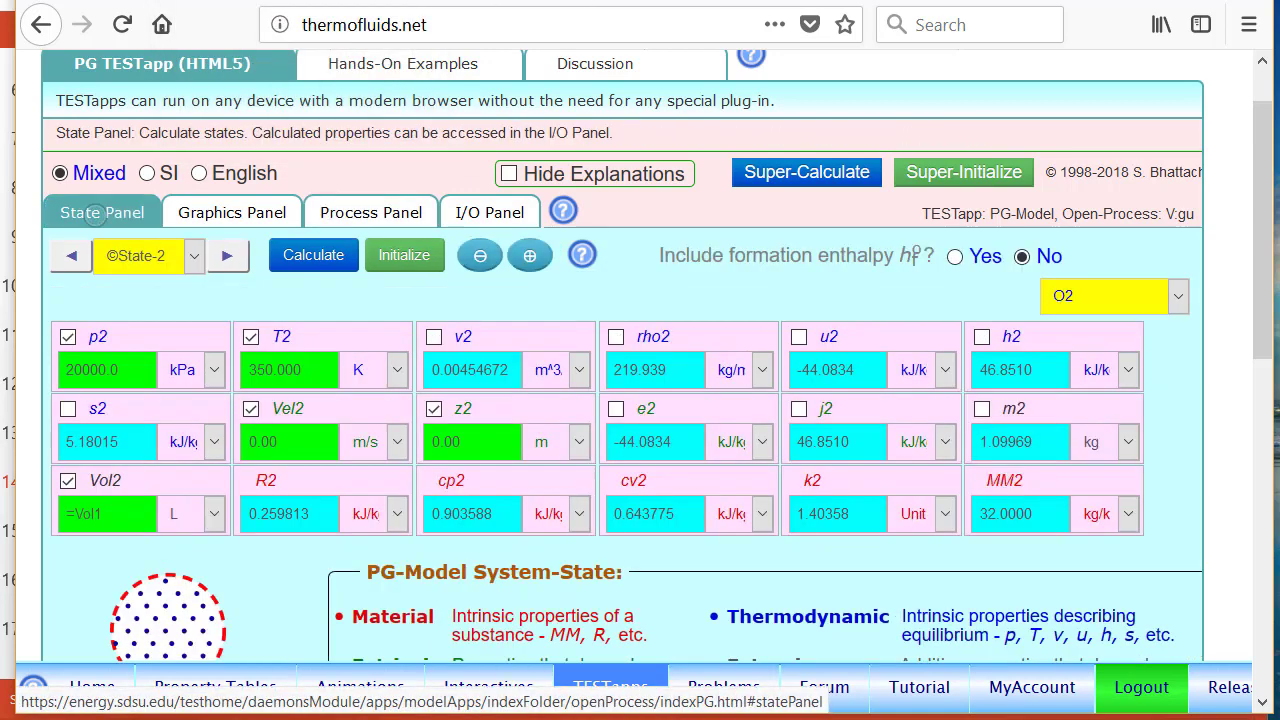
{"action": "left_click", "coordinate": [310, 340]}
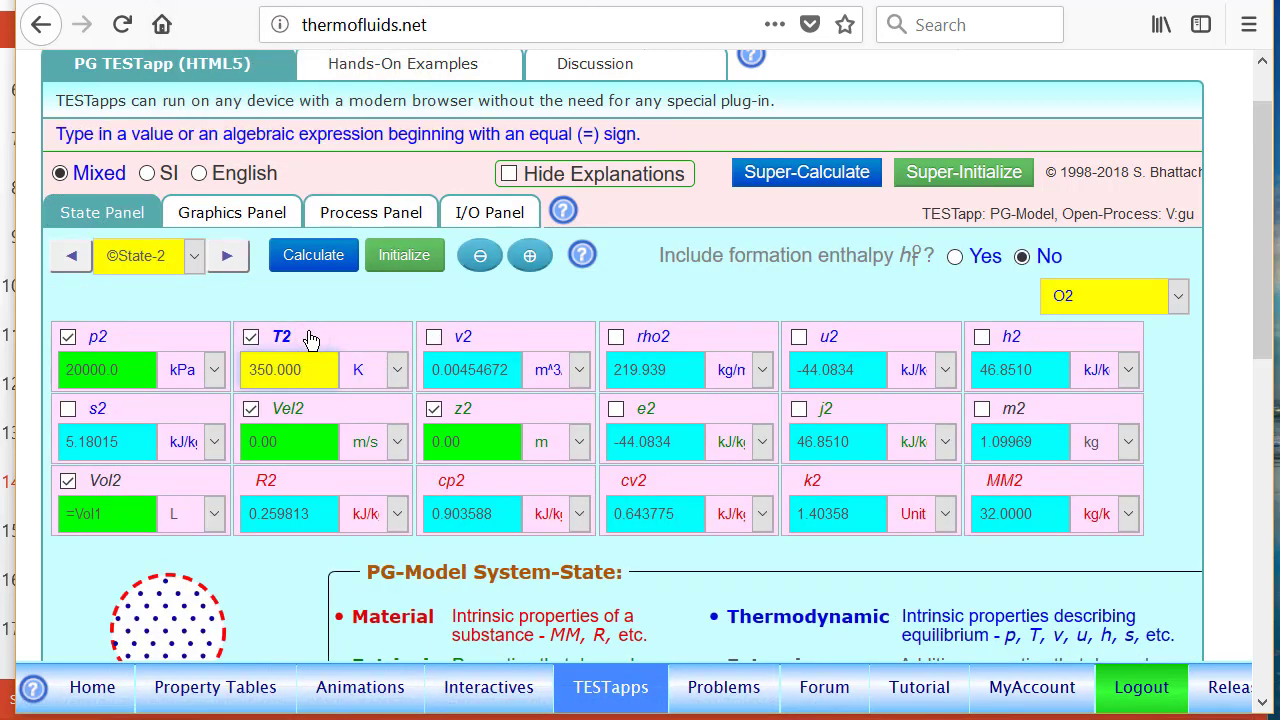
{"action": "key", "text": "BackSpace"}
{"action": "key", "text": "BackSpace"}
{"action": "key", "text": "BackSpace"}
{"action": "key", "text": "BackSpace"}
{"action": "key", "text": "BackSpace"}
{"action": "key", "text": "BackSpace"}
{"action": "key", "text": "BackSpace"}
{"action": "type", "text": "40"}
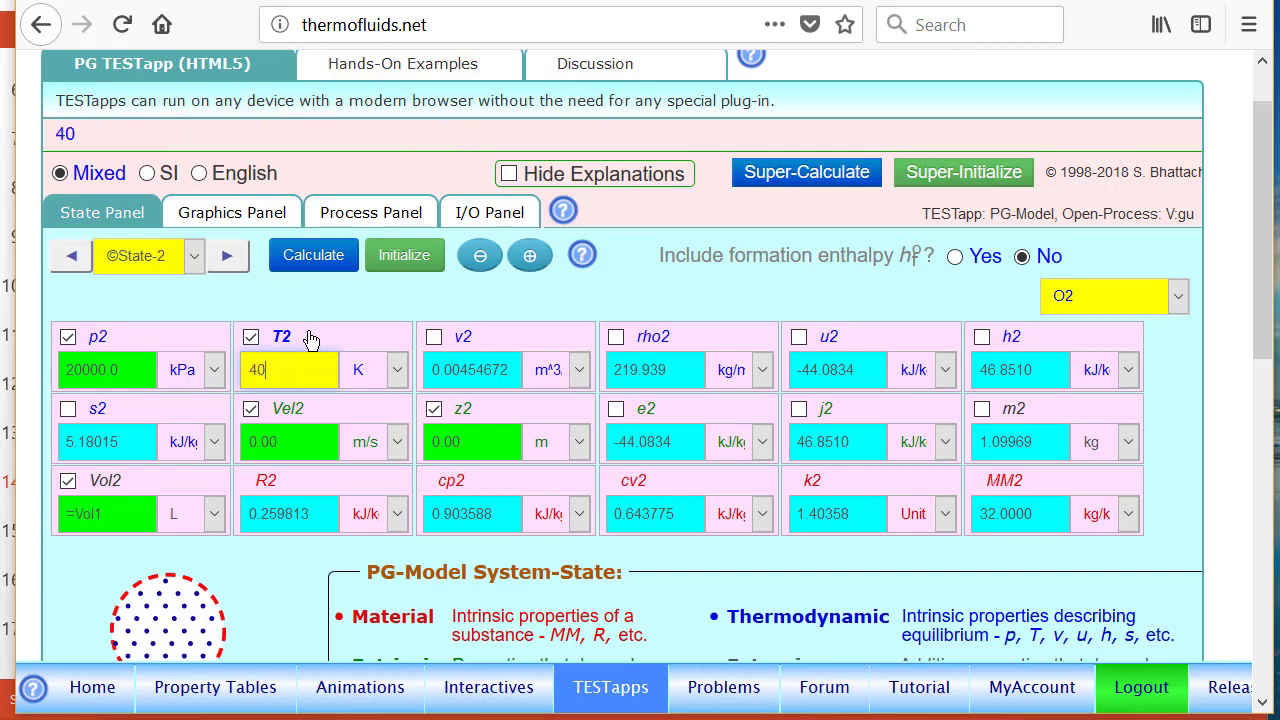
{"action": "type", "text": "4"}
{"action": "left_click", "coordinate": [314, 256]}
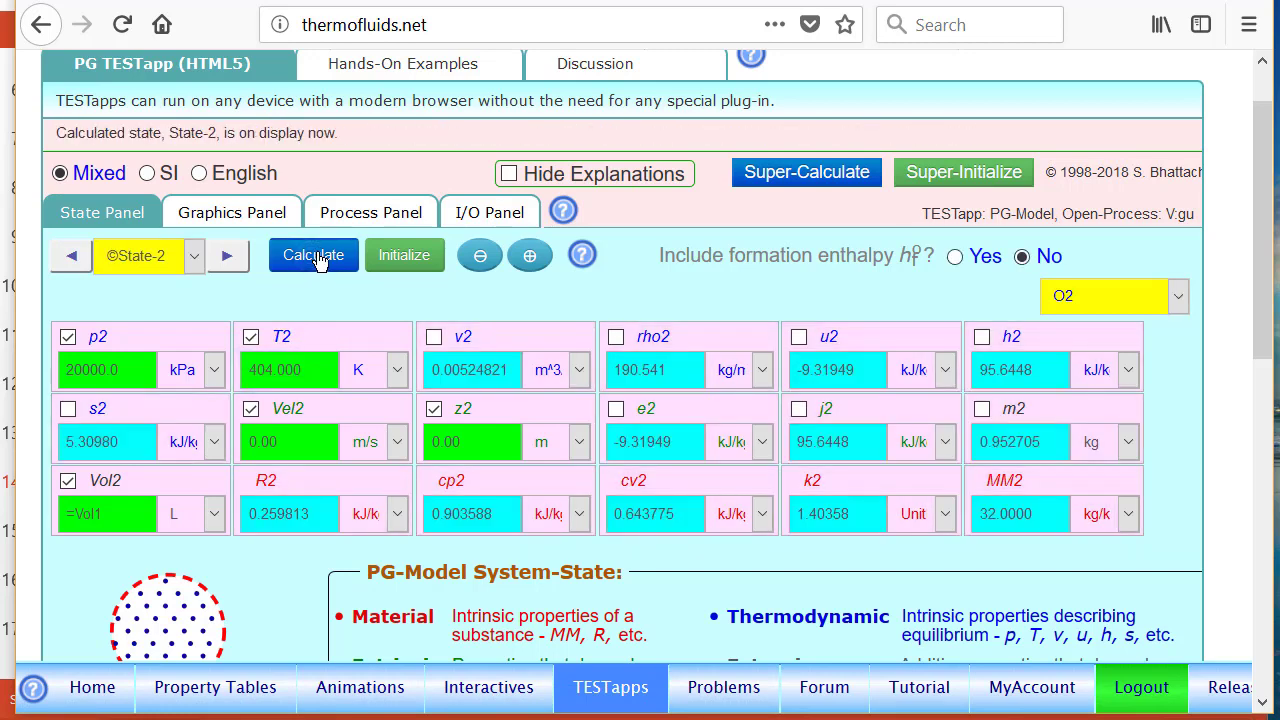
{"action": "left_click", "coordinate": [402, 213]}
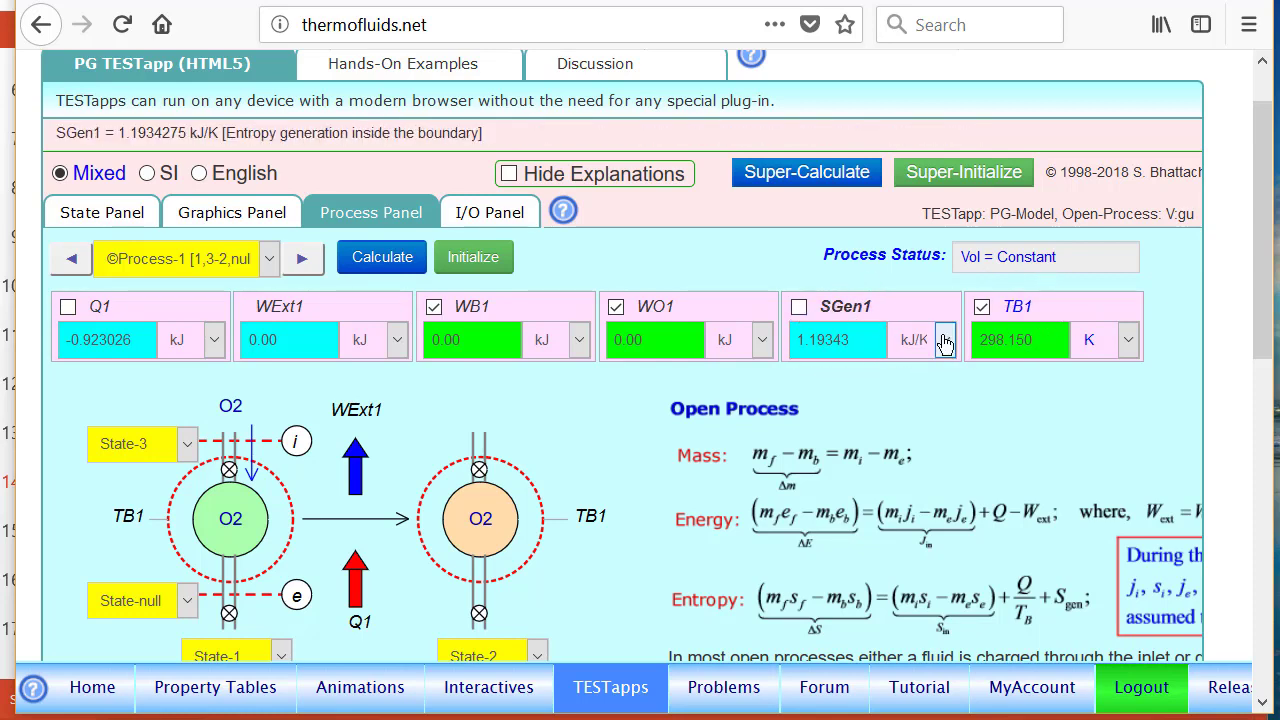
Show the user codes, change the expression to I = SGen1*TB1 and calculate it.
{"action": "left_click", "coordinate": [489, 212]}
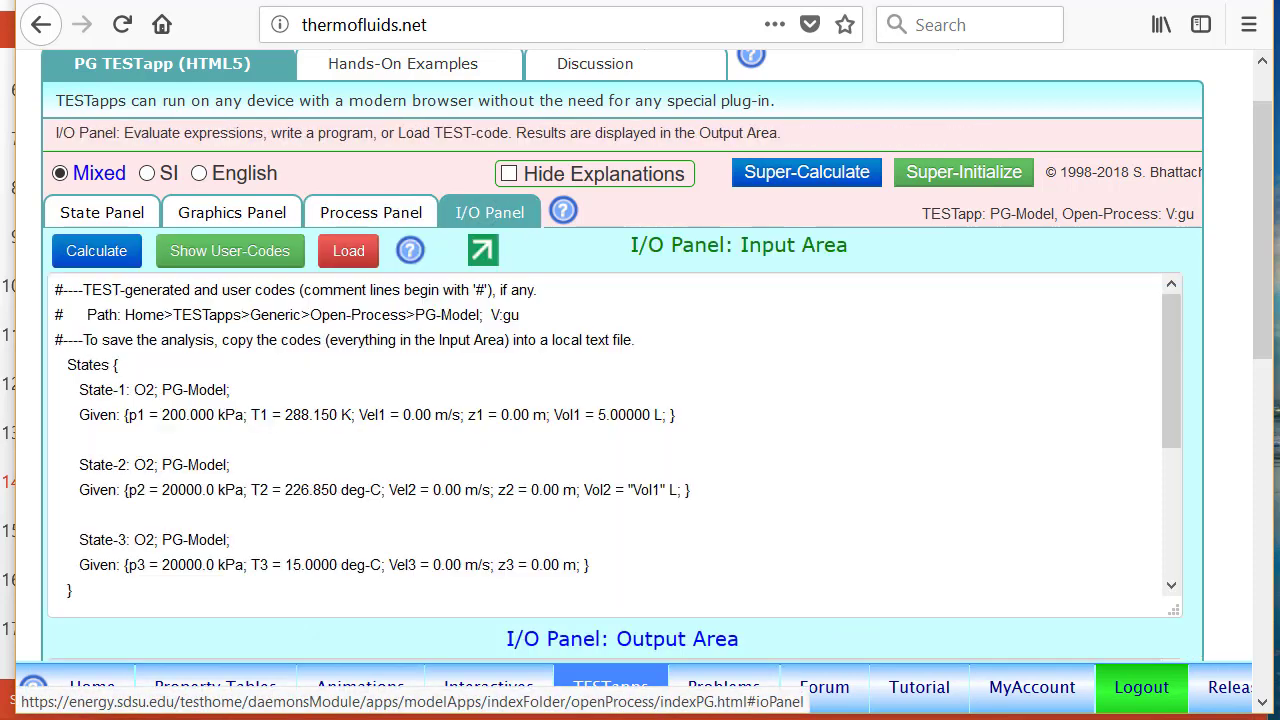
{"action": "left_click", "coordinate": [229, 251]}
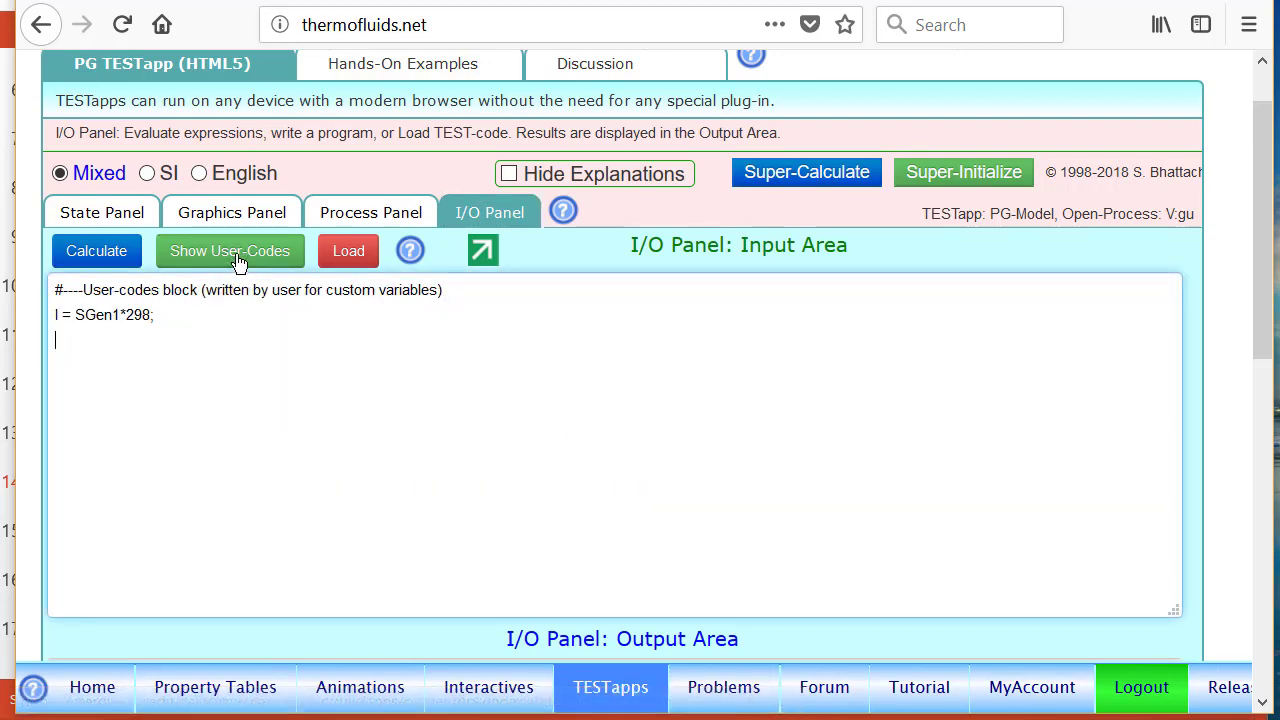
{"action": "left_click", "coordinate": [155, 314]}
{"action": "key", "text": "Left"}
{"action": "key", "text": "BackSpace"}
{"action": "key", "text": "BackSpace"}
{"action": "key", "text": "BackSpace"}
{"action": "type", "text": "TB1"}
{"action": "scroll", "coordinate": [156, 314], "scroll_direction": "down", "scroll_amount": 2}
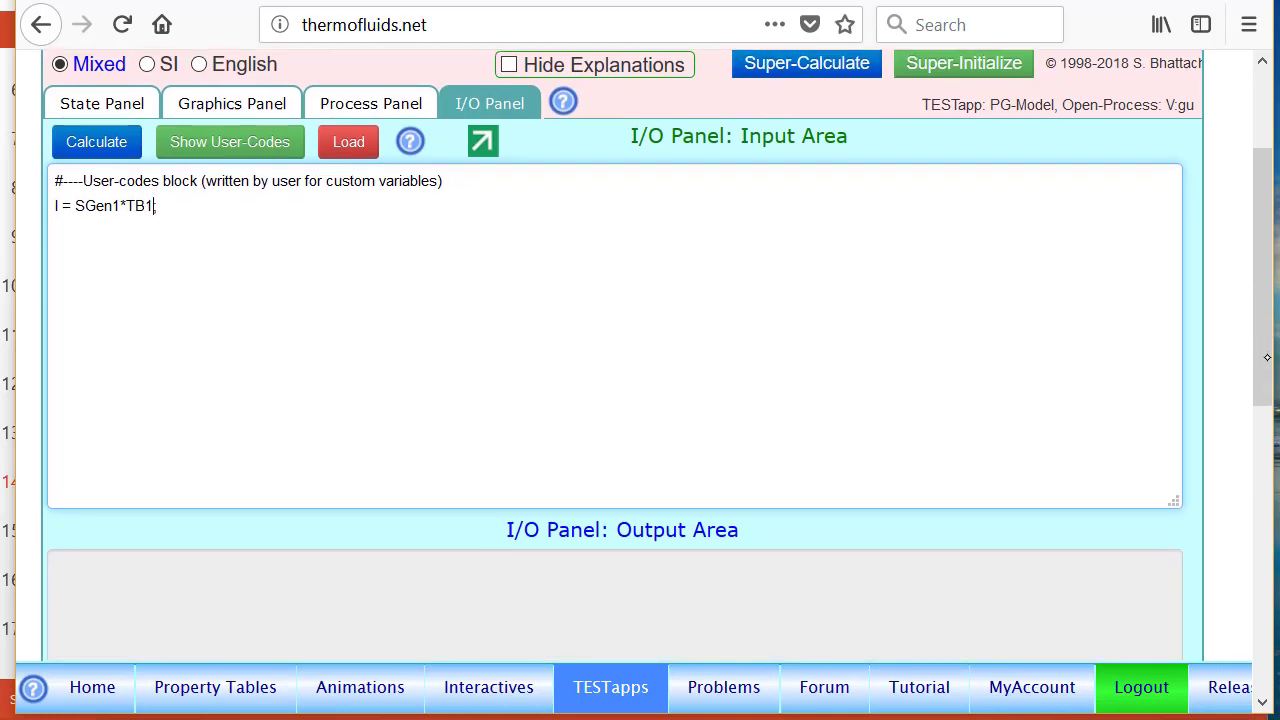
{"action": "left_click", "coordinate": [98, 141]}
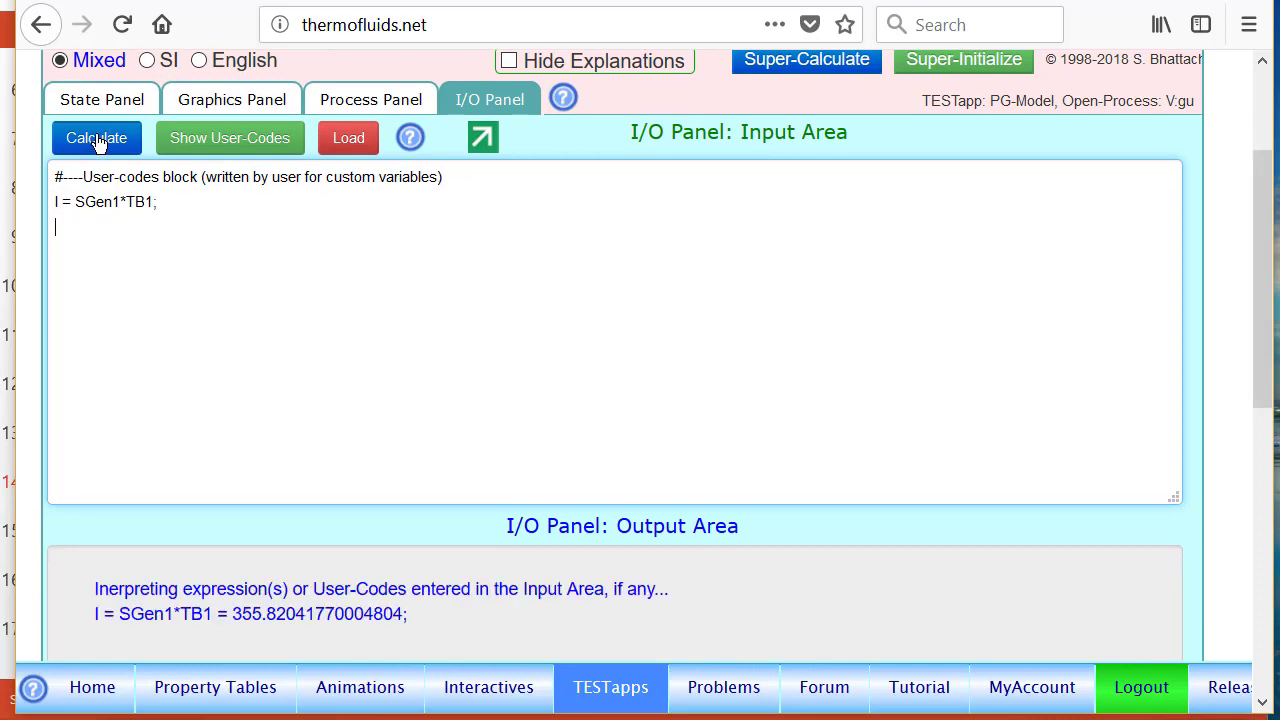